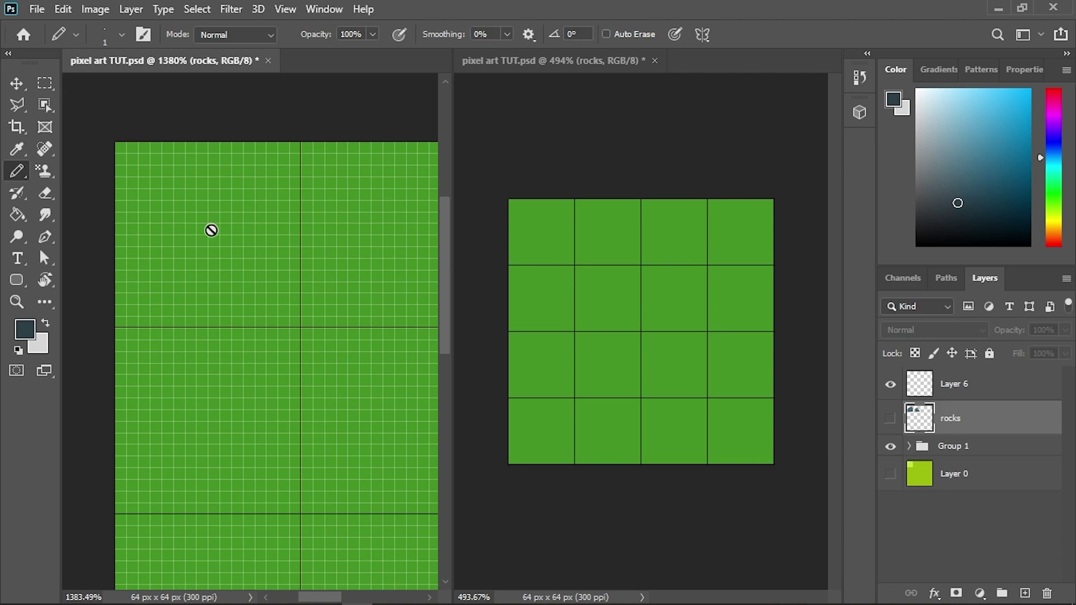
On Layer 6, draw the peak and left side of a rock outline with dark slate pixels in the upper-left grid cell.
click(962, 385)
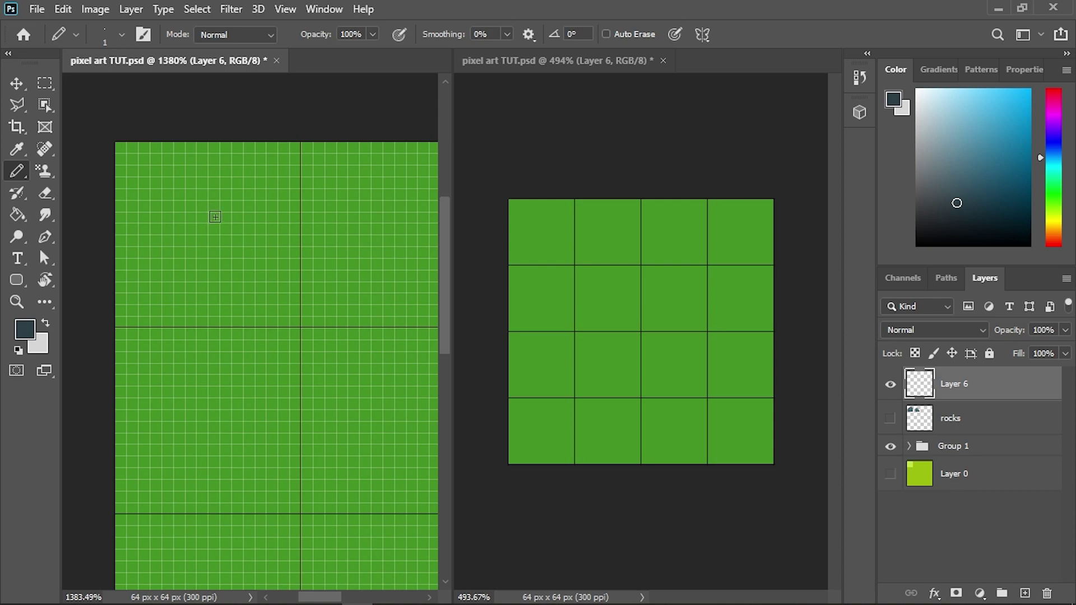
click(214, 207)
click(204, 217)
click(191, 218)
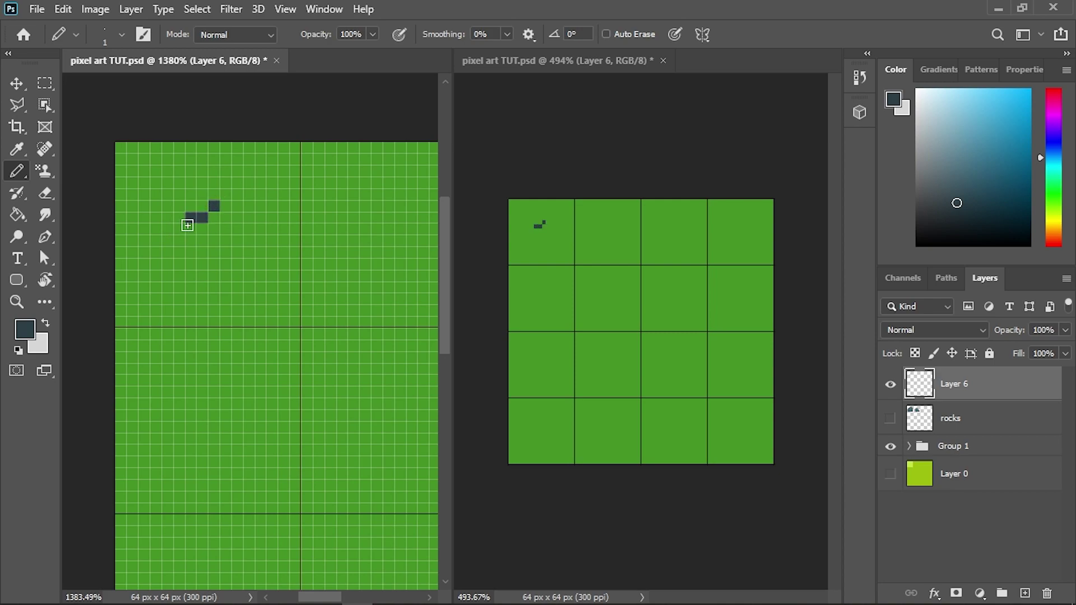
click(180, 229)
click(168, 241)
drag(167, 253, 167, 276)
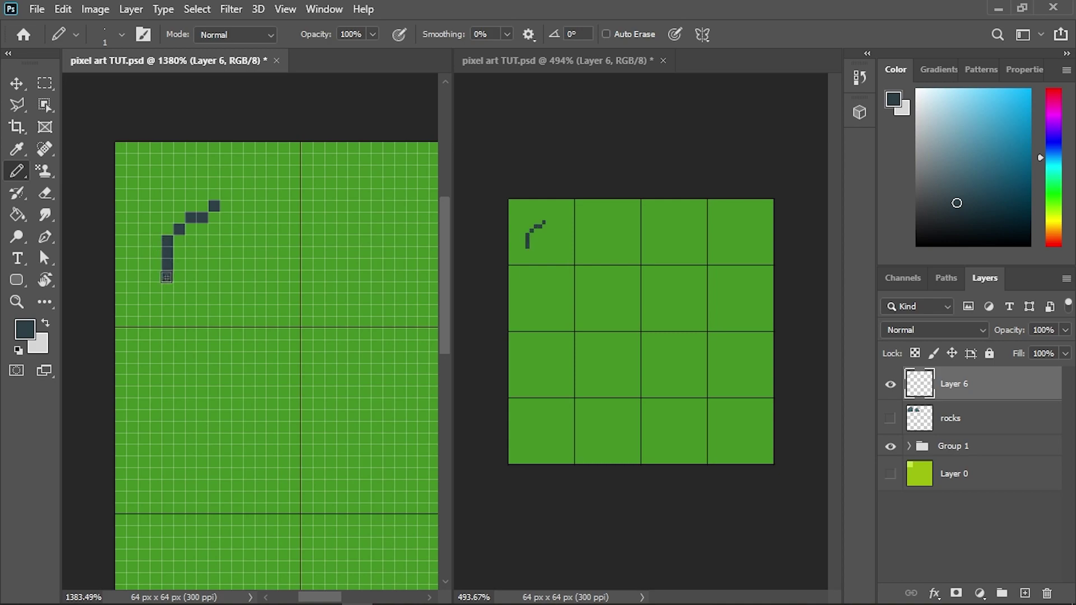
Draw the outline's right side stepping down from the peak, and extend both sides to the same height.
click(226, 217)
click(238, 229)
click(250, 241)
click(249, 253)
click(250, 264)
click(250, 276)
click(249, 286)
click(168, 286)
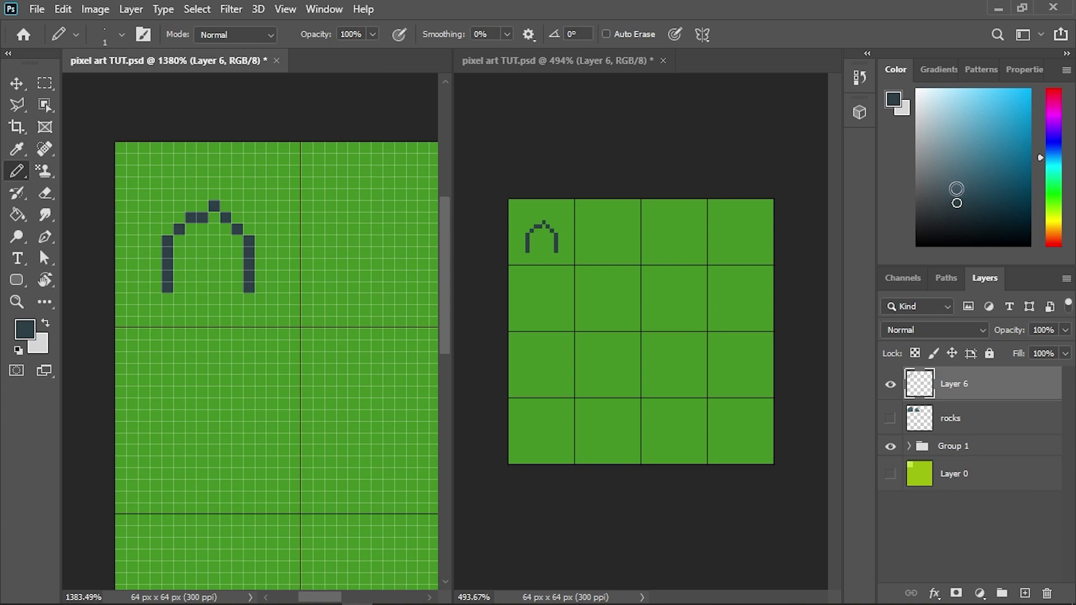
Fill the rock's interior with a medium slate blue and cover its right face with a lighter blue-grey.
click(958, 185)
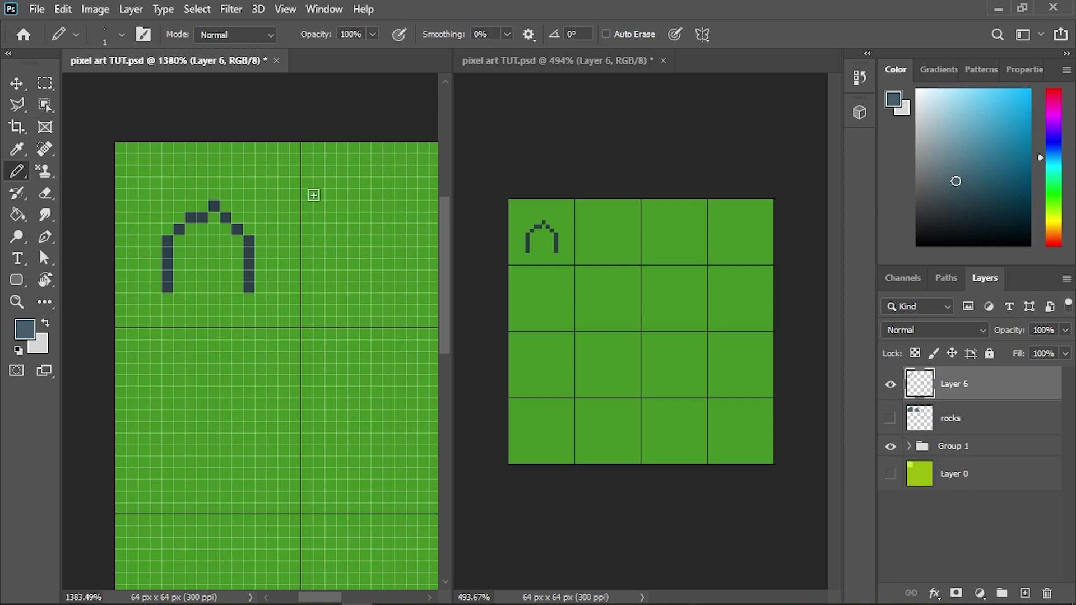
mouse_move(214, 217)
mouse_down()
mouse_move(194, 230)
mouse_move(184, 258)
mouse_move(182, 244)
mouse_move(186, 300)
mouse_move(233, 299)
mouse_move(236, 245)
mouse_move(224, 235)
mouse_move(198, 243)
mouse_move(192, 262)
mouse_move(229, 255)
mouse_move(184, 274)
mouse_move(214, 277)
mouse_up()
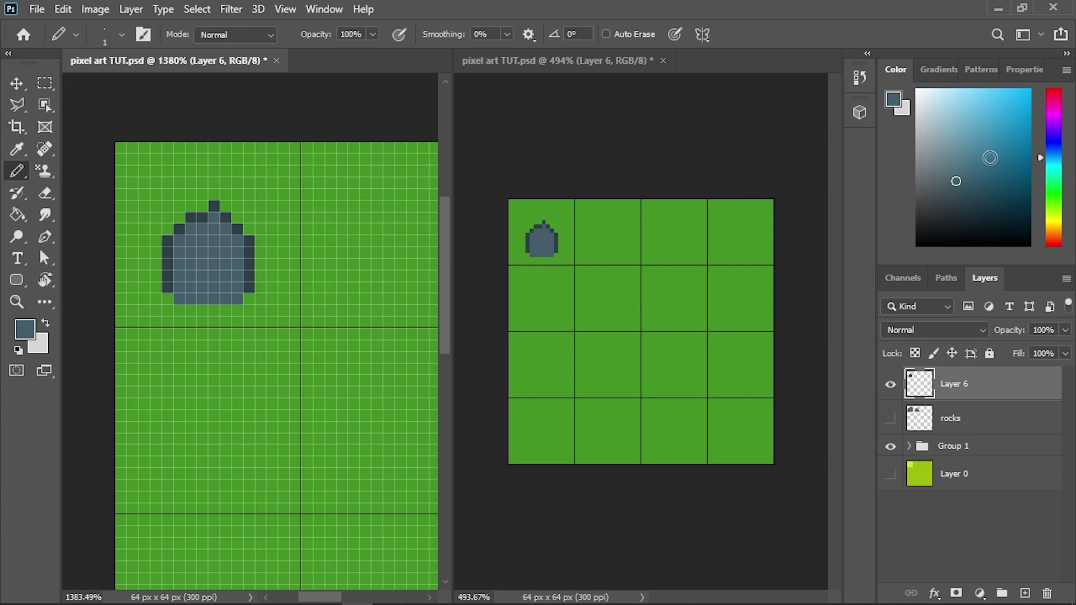
click(956, 164)
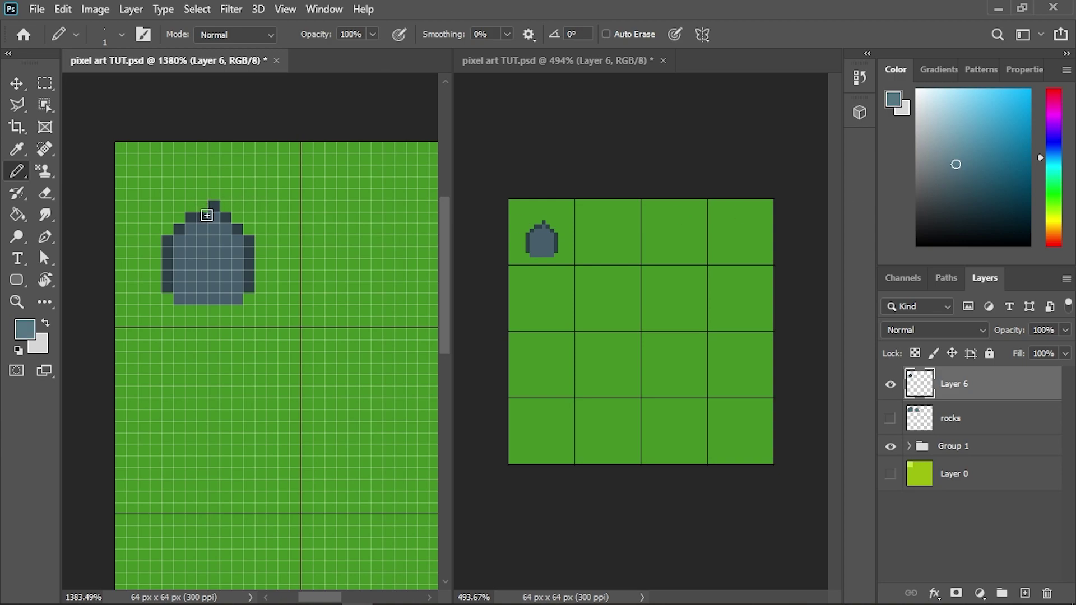
mouse_move(185, 240)
mouse_down()
mouse_move(215, 259)
mouse_move(237, 241)
mouse_move(204, 269)
mouse_move(228, 239)
mouse_move(216, 221)
mouse_move(195, 234)
mouse_move(221, 246)
mouse_move(220, 259)
mouse_move(226, 244)
mouse_move(220, 271)
mouse_move(183, 231)
mouse_move(181, 240)
mouse_move(255, 280)
mouse_move(230, 282)
mouse_move(239, 269)
mouse_move(221, 270)
mouse_move(222, 297)
mouse_move(229, 271)
mouse_up()
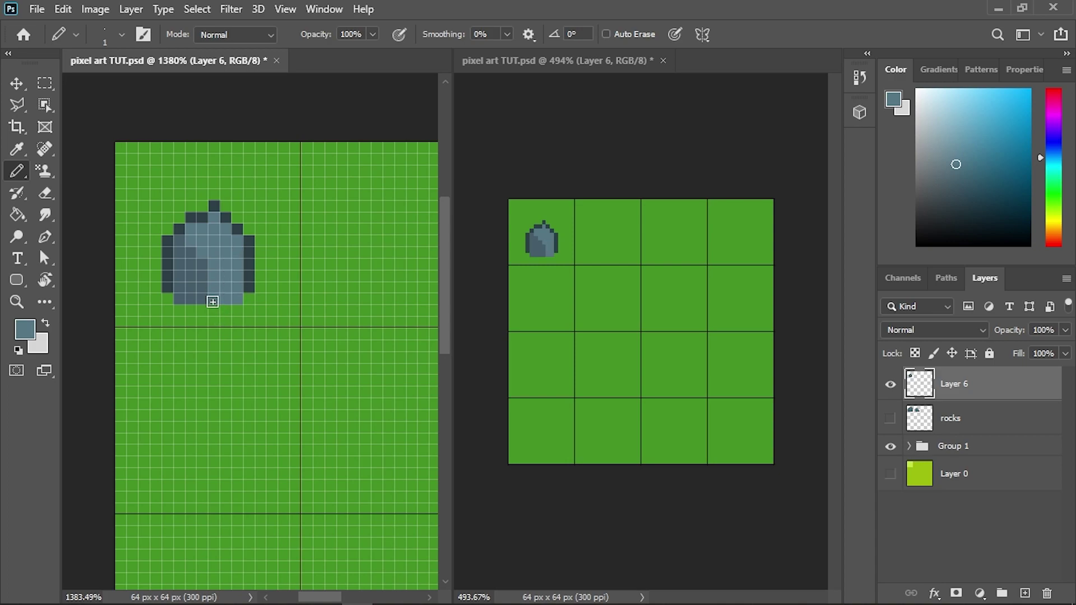
click(194, 279)
Pick a still lighter blue-grey and paint highlight pixels around the rock's upper faces.
click(957, 145)
click(238, 242)
drag(217, 249, 209, 266)
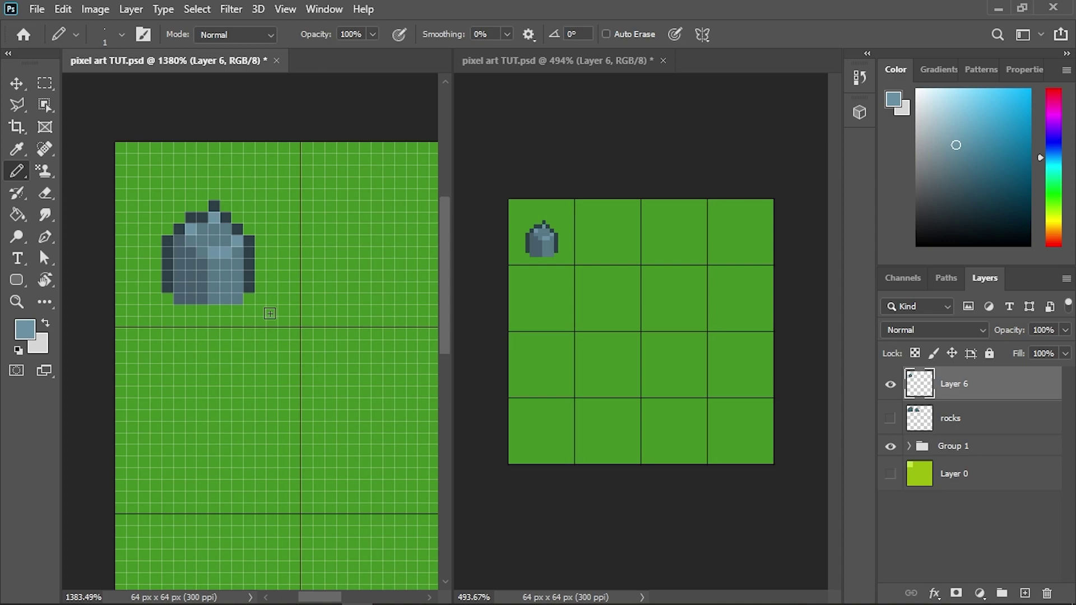
Extend the rock with a stepped bulge at its lower right and an added base row in the sampled blue-grey of the right face.
alt+click(241, 274)
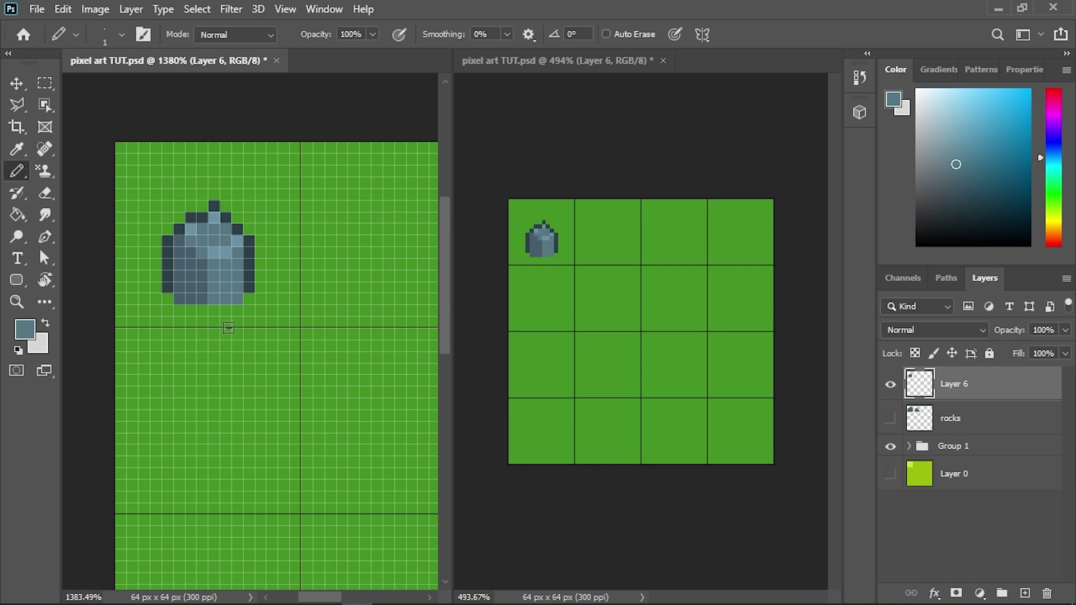
click(249, 286)
click(251, 277)
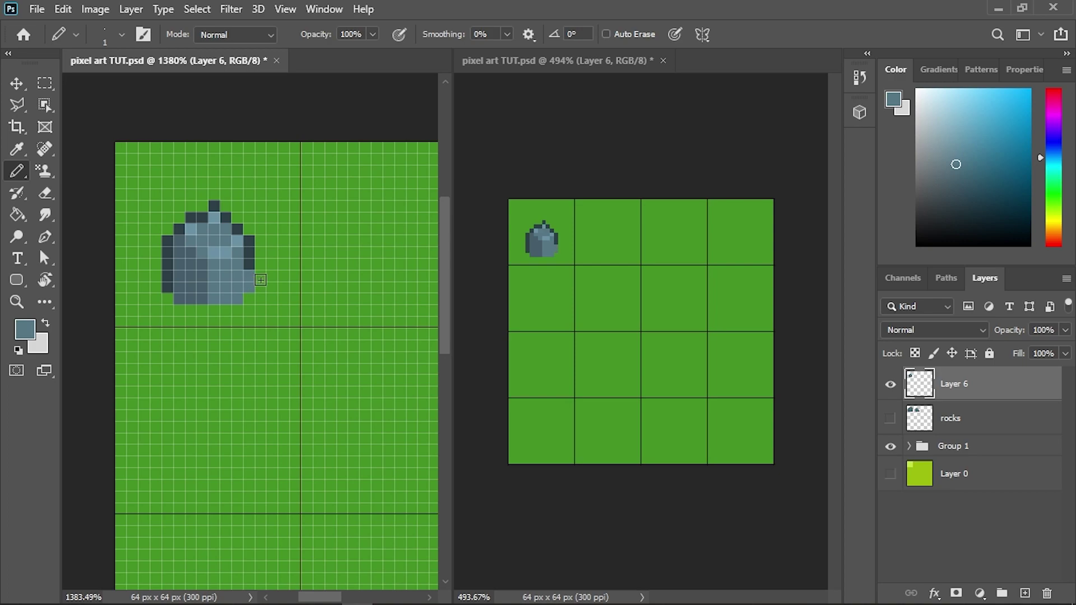
click(261, 283)
click(260, 265)
drag(271, 277, 271, 288)
key(ctrl+z)
key(ctrl+z)
click(272, 287)
click(271, 298)
click(258, 297)
drag(264, 307, 180, 308)
Shade the lower-left base with the sampled medium slate, and outline the left edge and the new bulge in dark slate.
alt+click(183, 292)
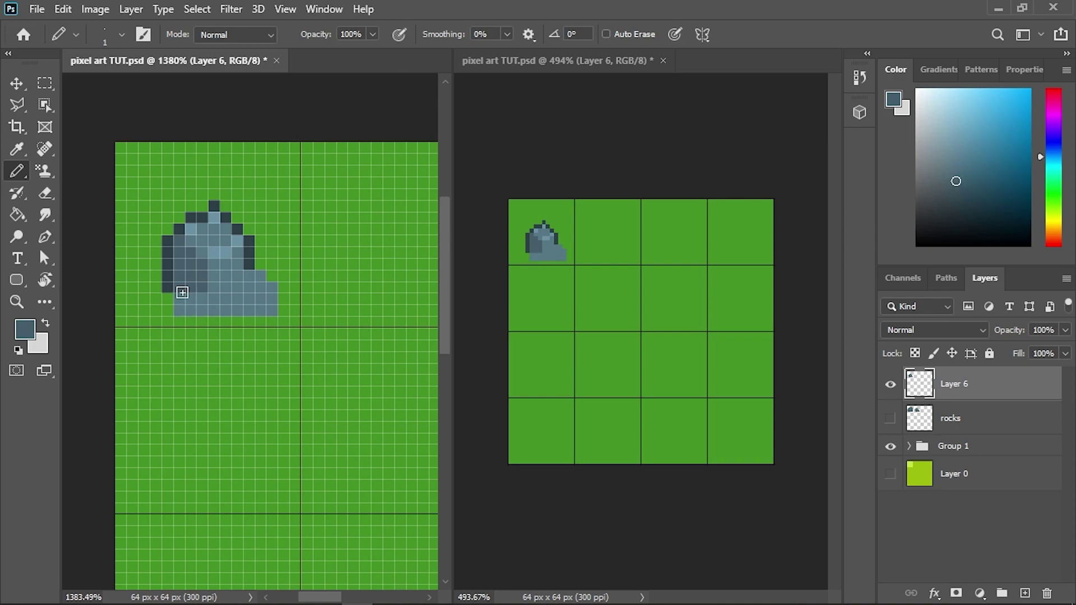
mouse_move(180, 291)
mouse_down()
mouse_move(190, 308)
mouse_move(201, 296)
mouse_up()
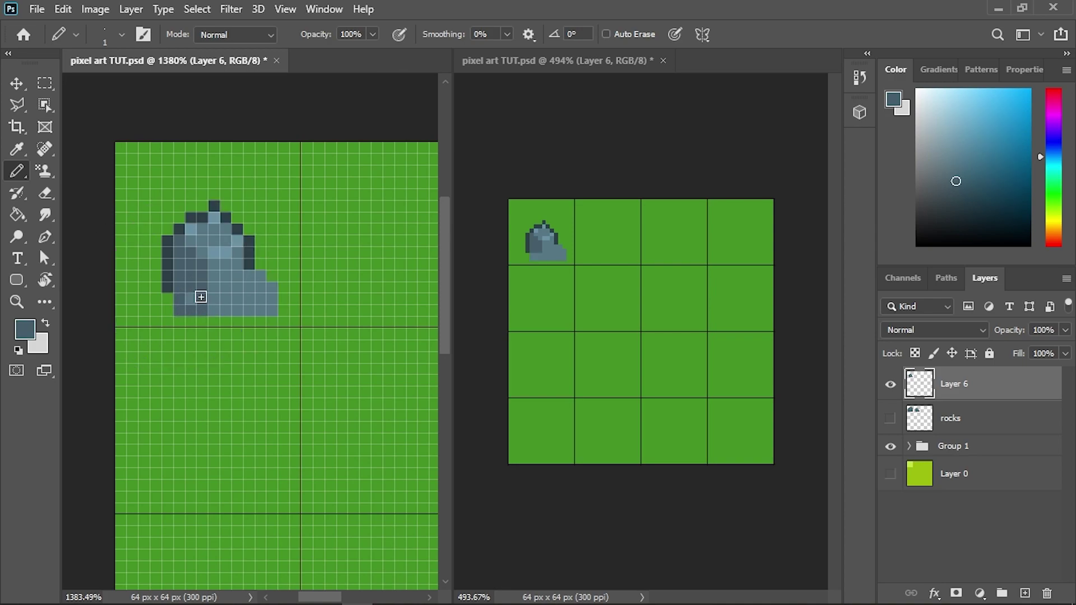
alt+click(168, 281)
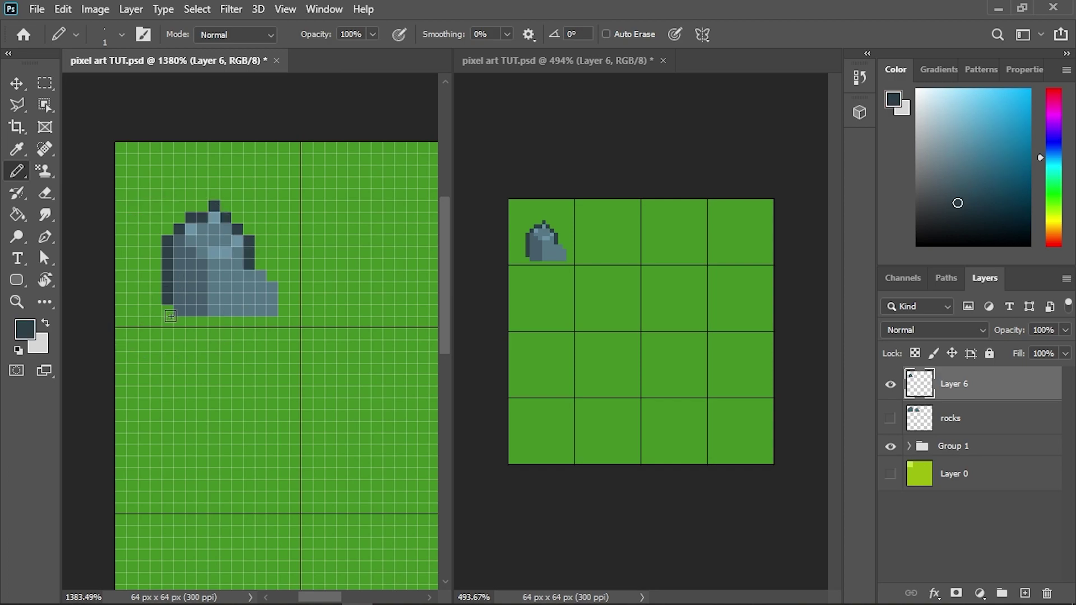
click(262, 265)
click(272, 277)
drag(283, 287, 284, 312)
Refine the notch between the main rock and the bulge with sampled blue-grey and dark outline pixels.
alt+click(243, 281)
click(248, 266)
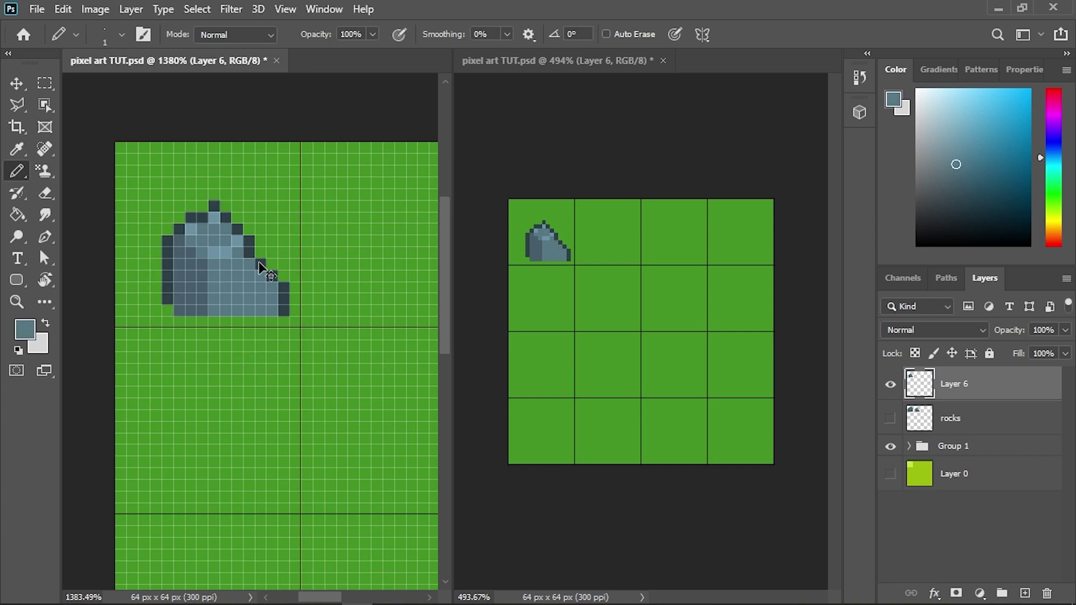
alt+click(250, 272)
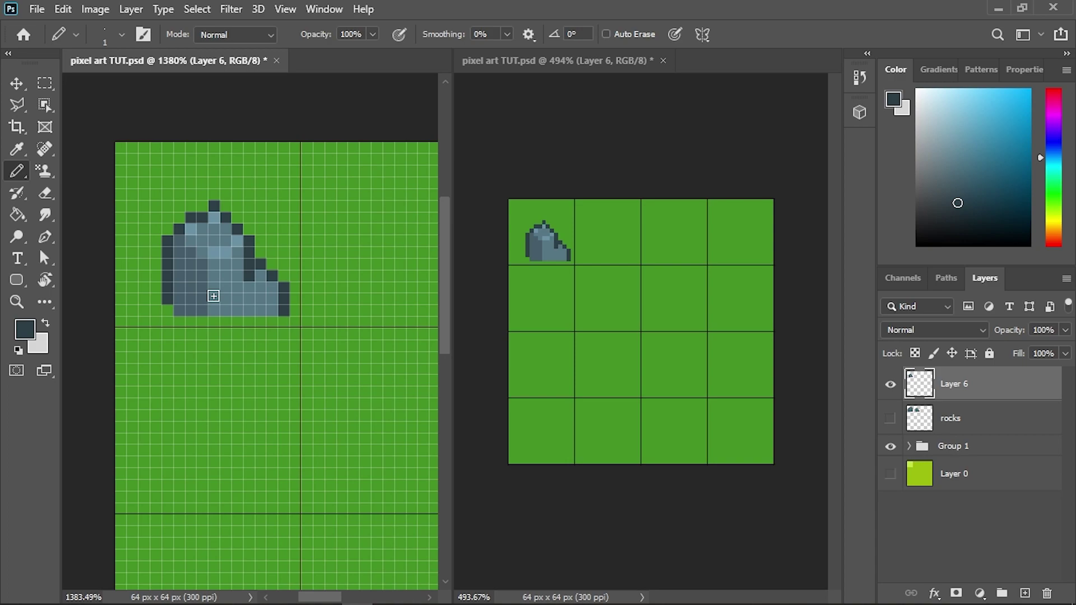
Sample the medium slate from the rock's shaded face and paint shadow pixels on the bulge's left side and base.
key(alt)
key(alt)
alt+click(205, 270)
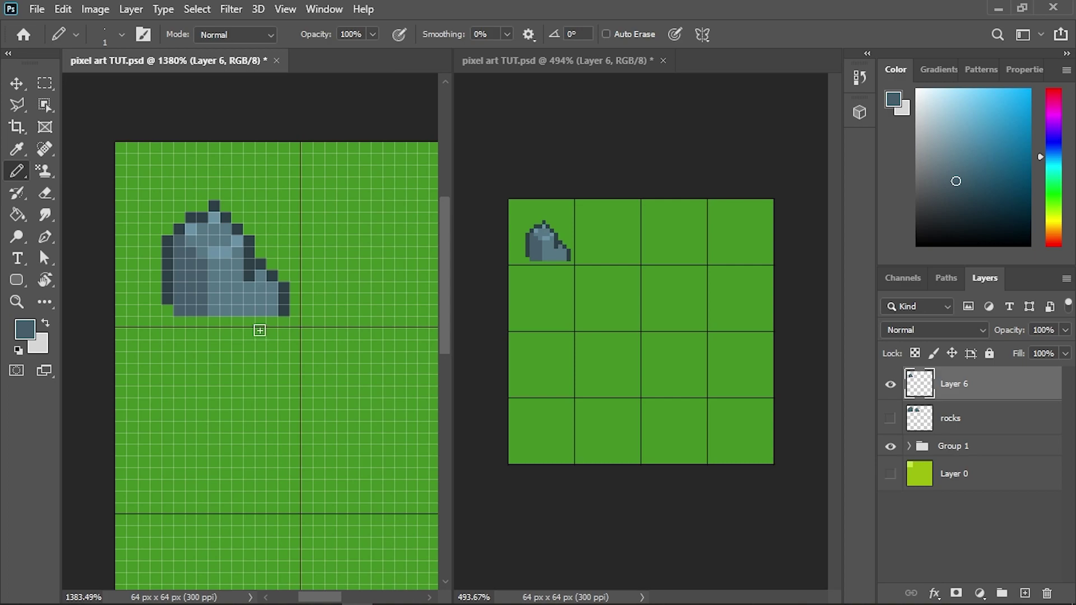
click(245, 301)
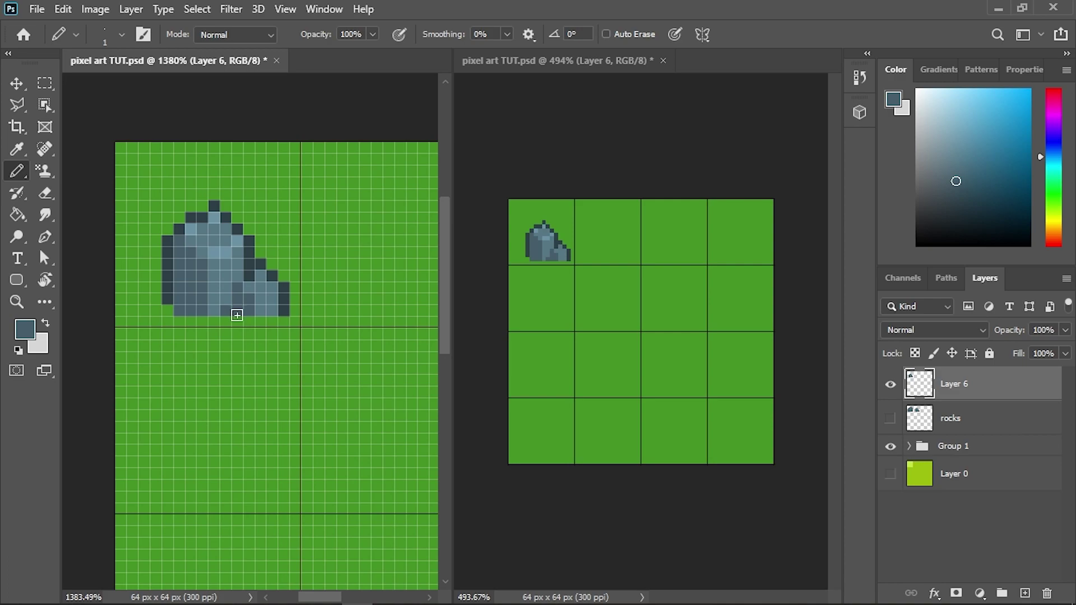
Paint light highlight pixels on the bulge and retouch the main rock's base with the sampled blue-grey.
alt+click(258, 282)
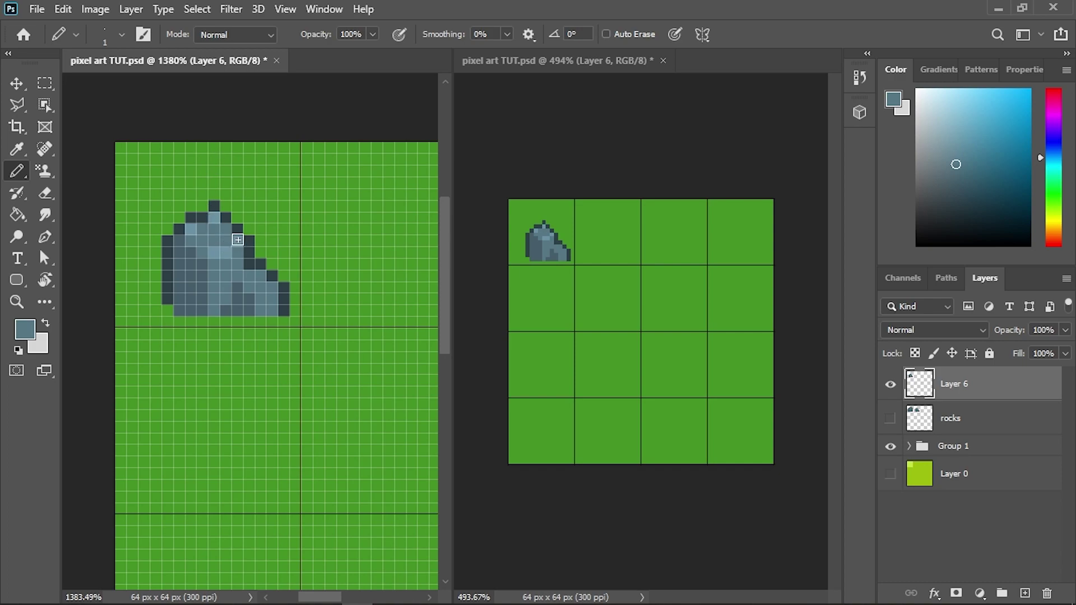
alt+click(260, 259)
click(264, 288)
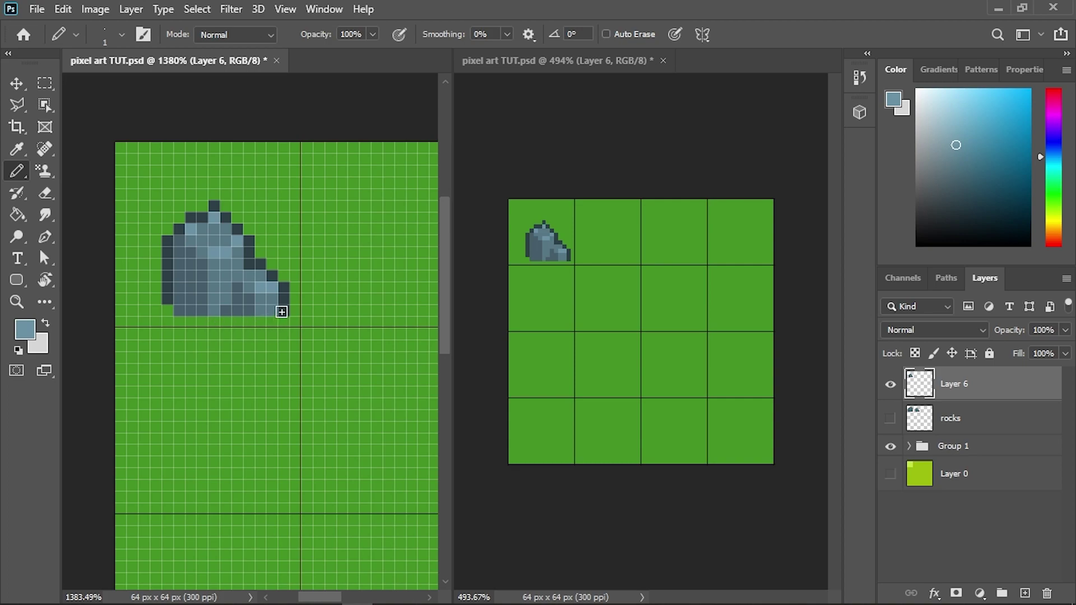
click(261, 294)
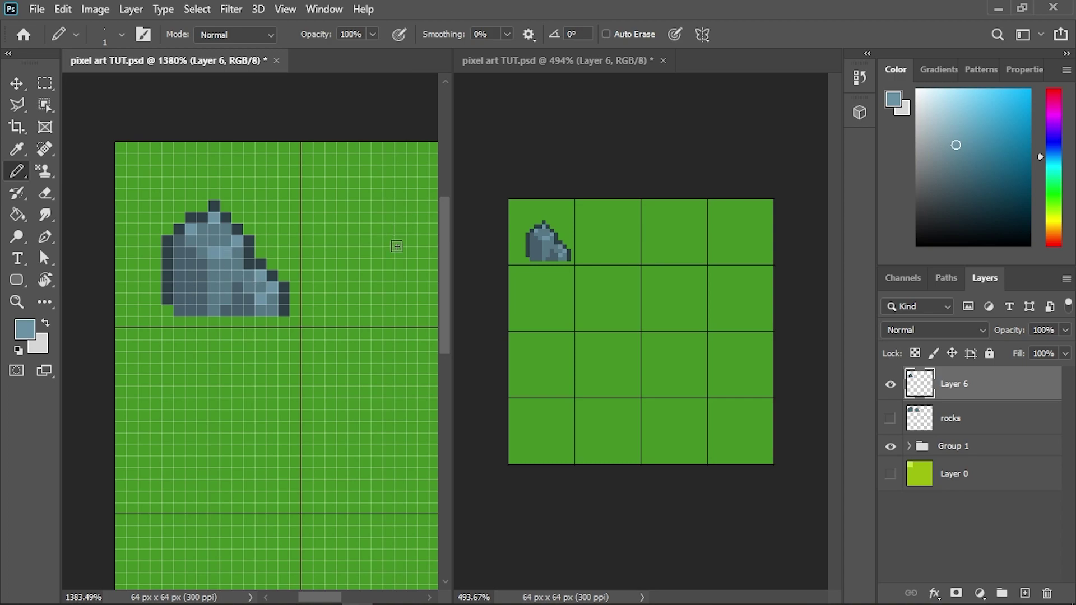
alt+click(216, 265)
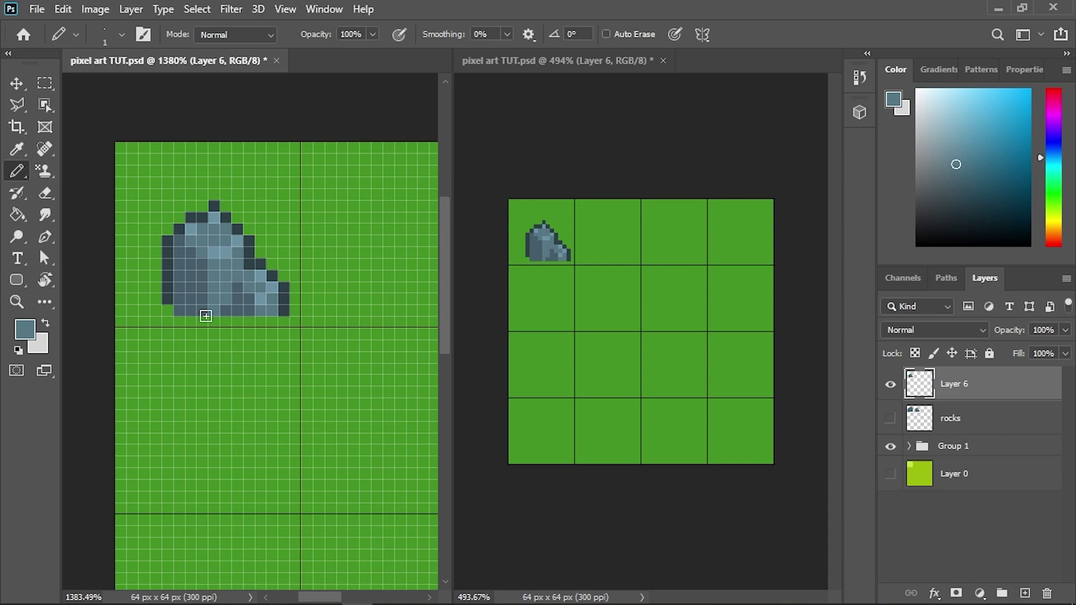
alt+click(227, 272)
Select the rock with a rectangular marquee, move it one pixel left and one pixel up, and deselect it.
click(47, 84)
drag(127, 155, 288, 318)
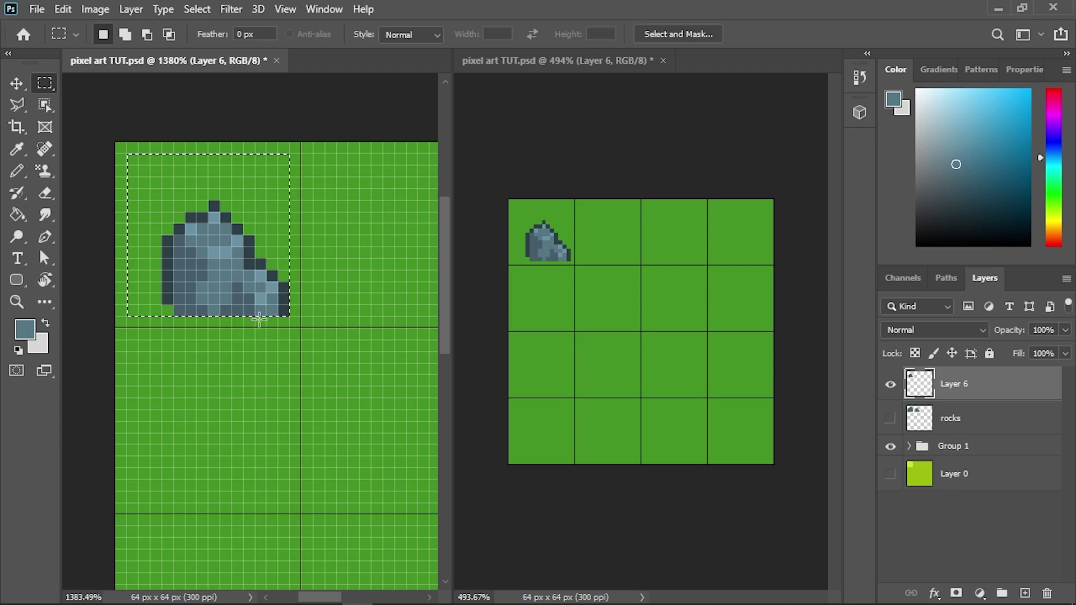
key(ctrl+t)
drag(233, 262, 216, 251)
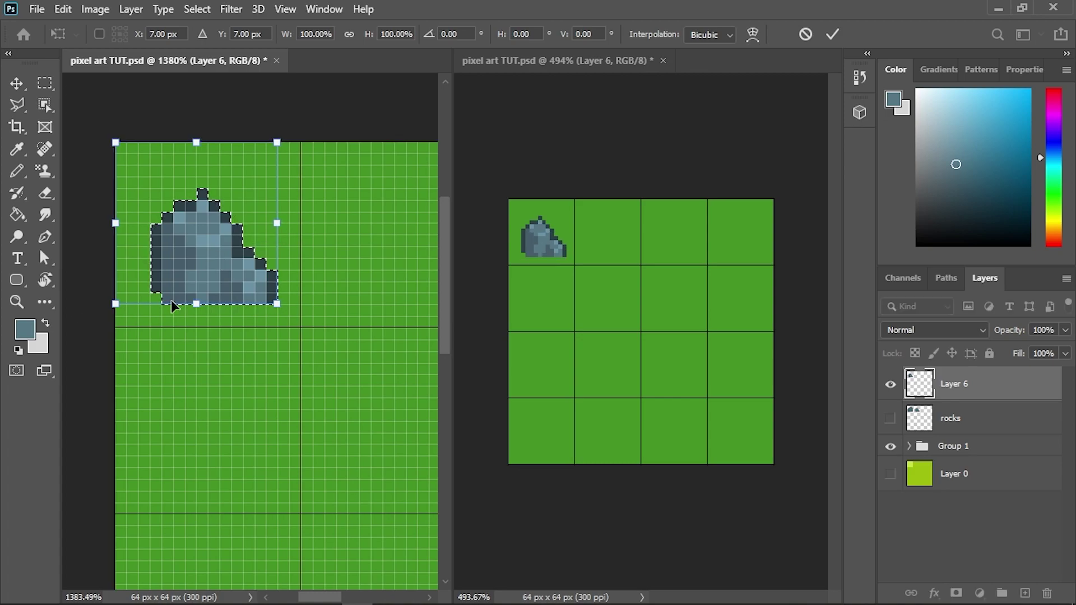
key(Return)
click(234, 242)
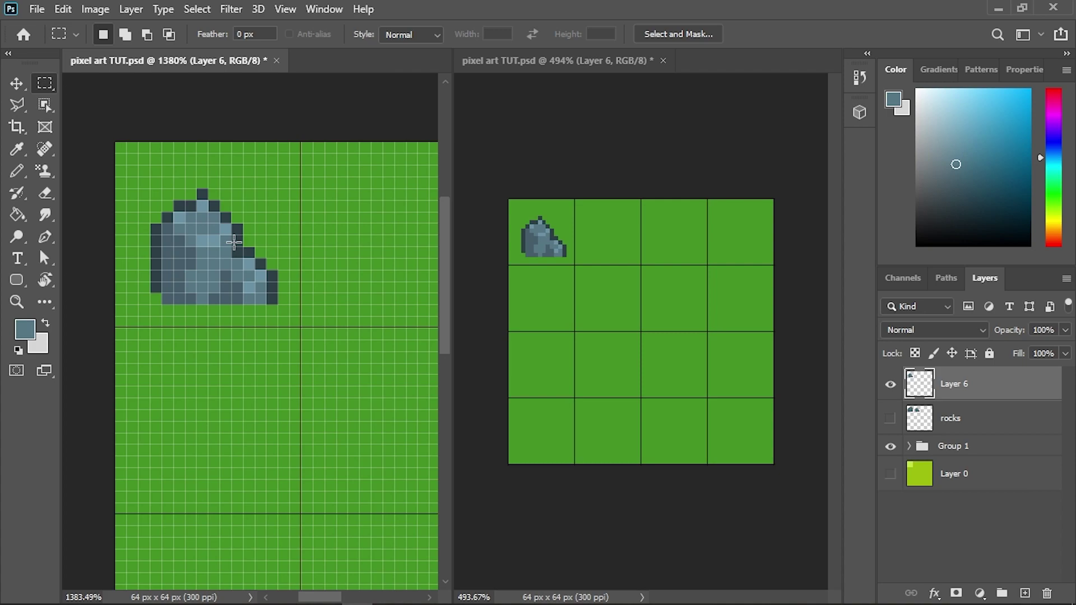
Paste a copy of the rock onto a new layer beneath Layer 6, offset one pixel below the original.
drag(127, 166, 278, 307)
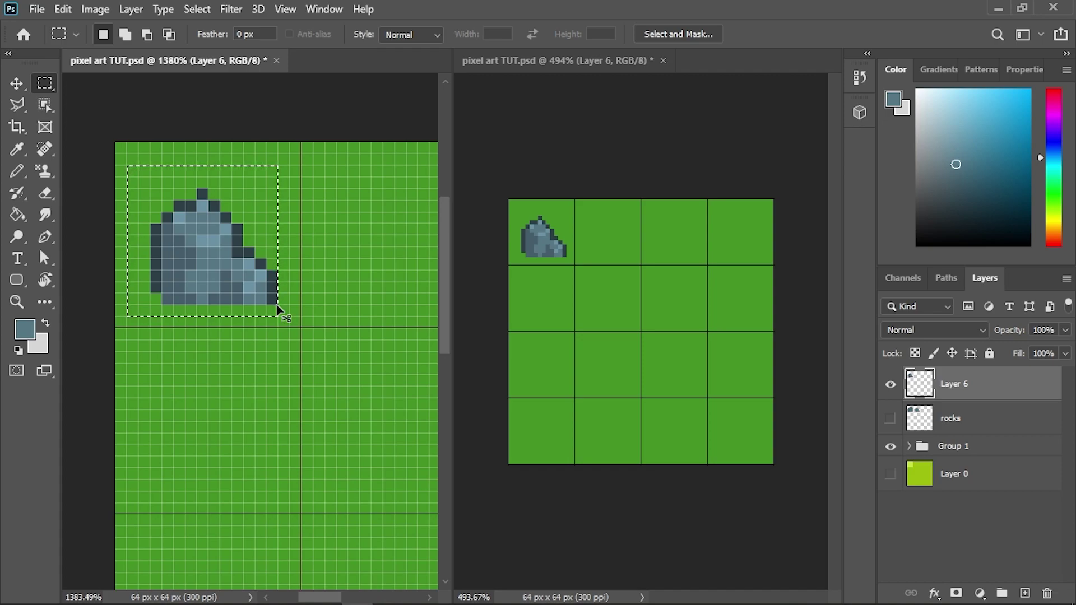
key(ctrl+v)
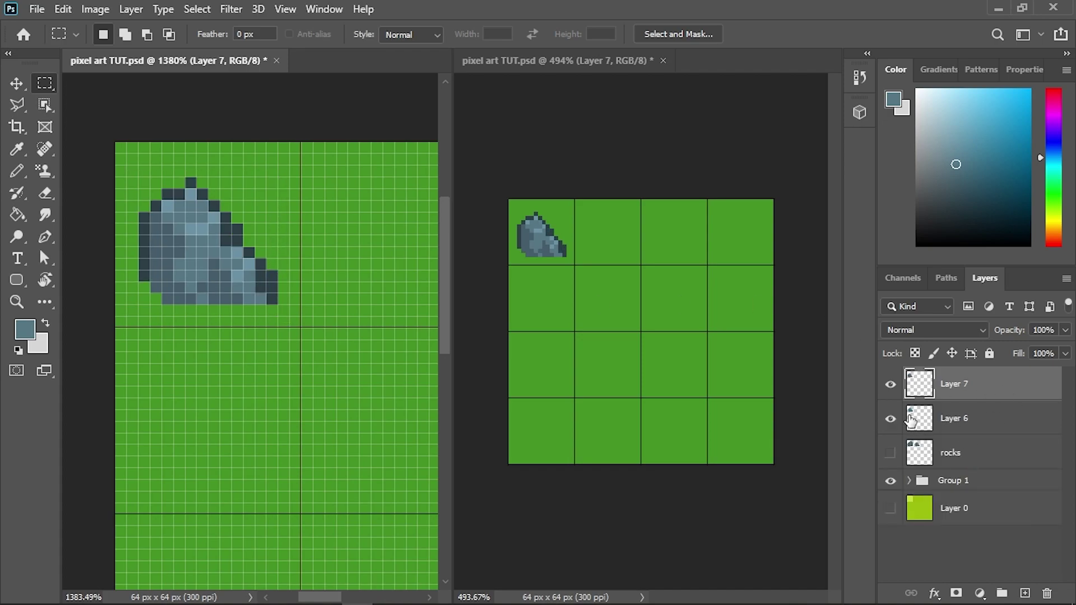
key(v)
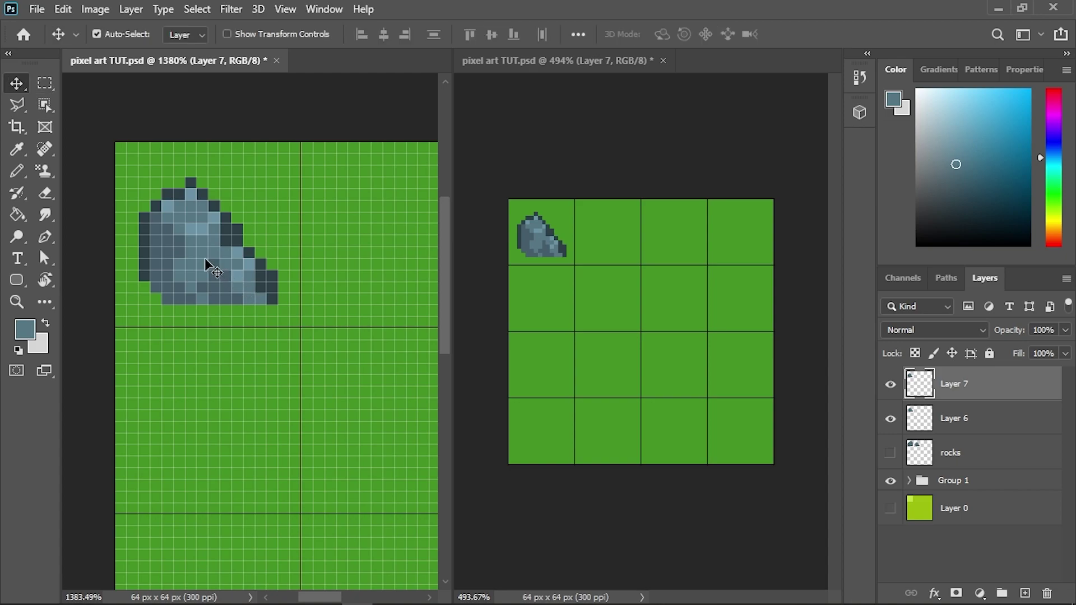
key(Right)
key(Down)
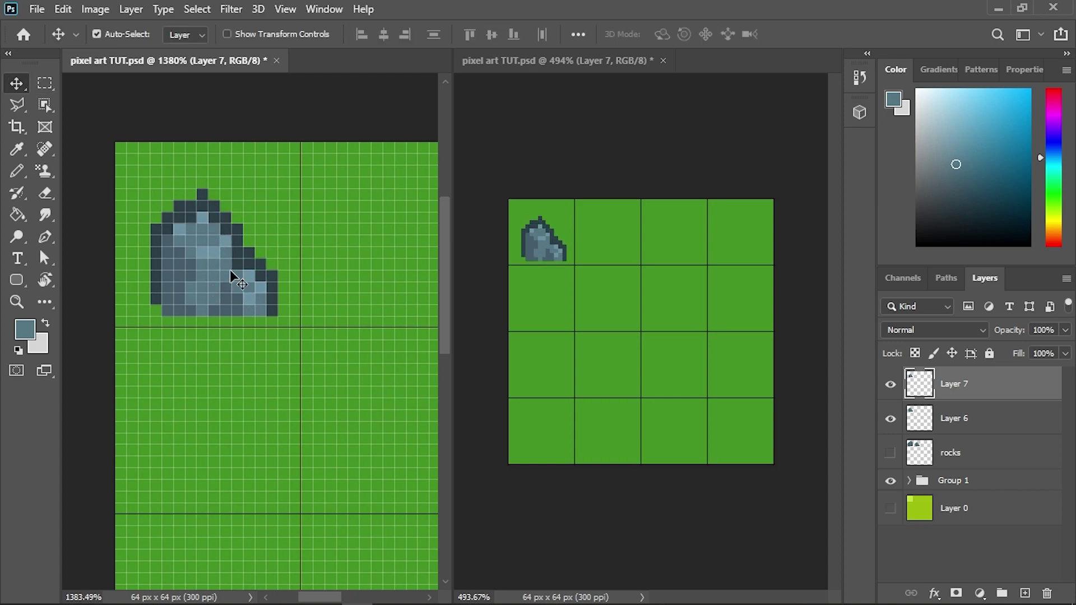
drag(959, 387, 964, 423)
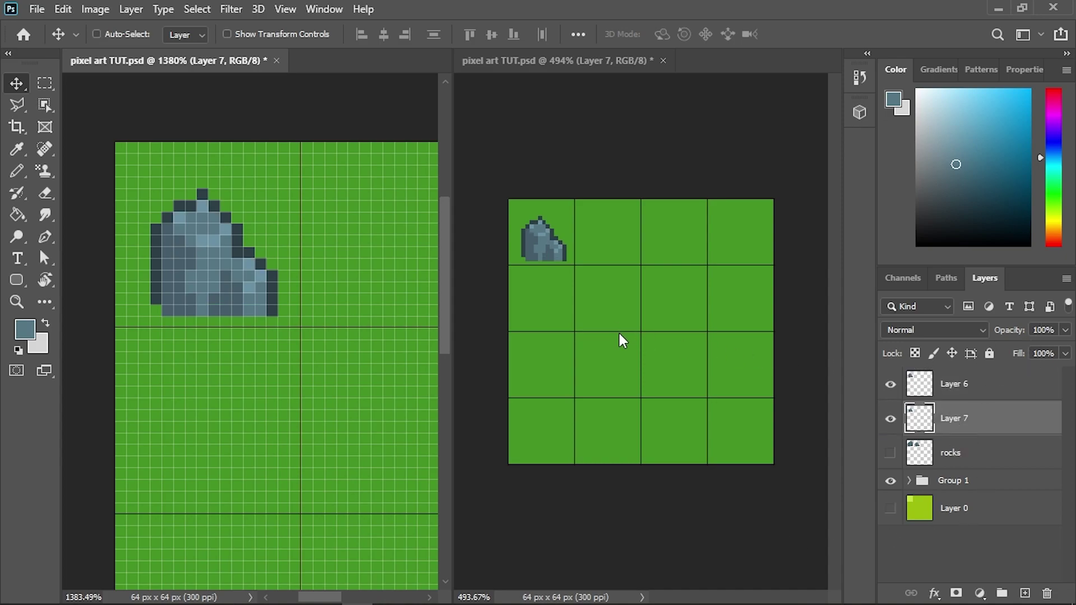
Turn the copied rock on Layer 7 black with a Hue/Saturation lightness of -100, keeping its one-pixel offset.
key(ctrl+u)
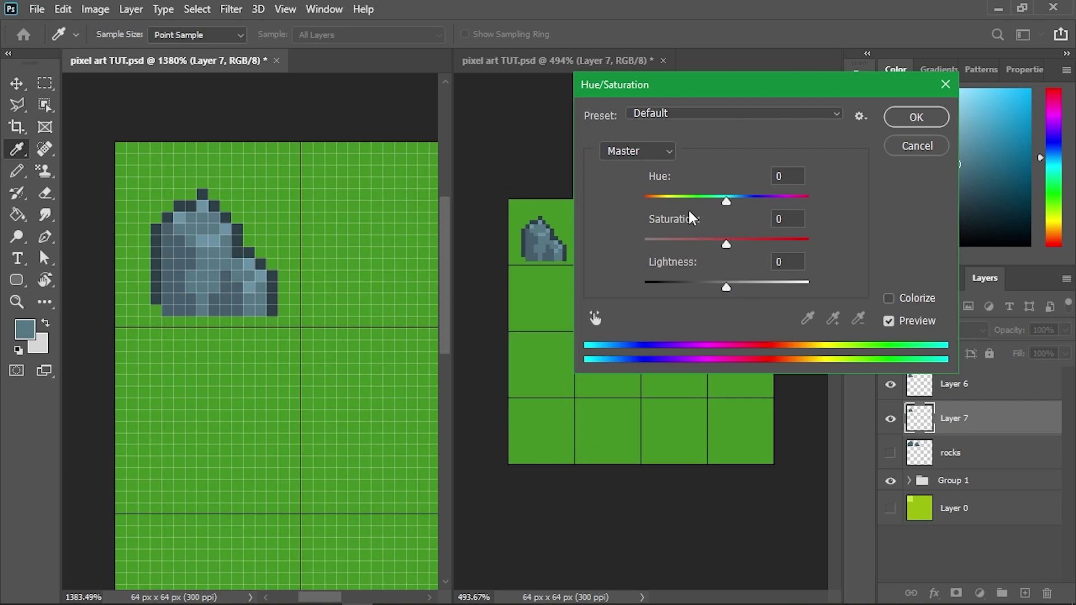
drag(726, 290, 608, 286)
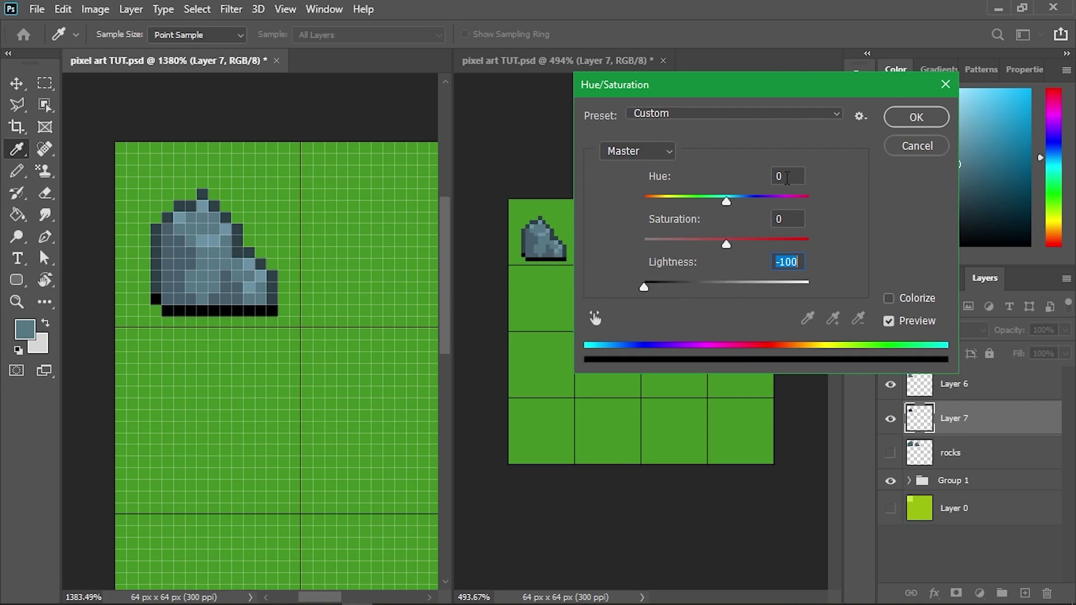
click(914, 116)
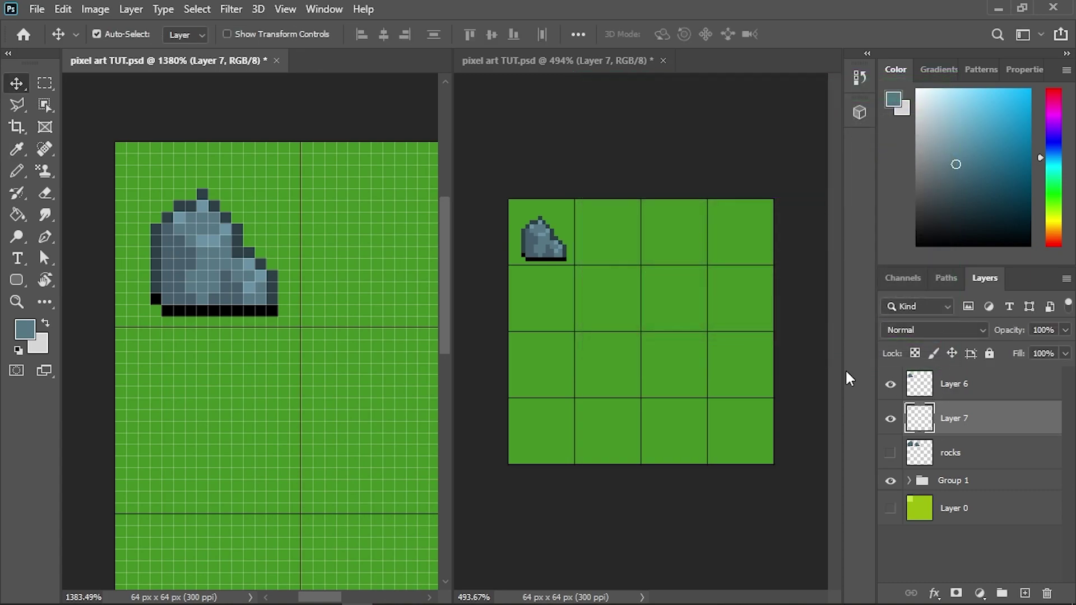
key(Down)
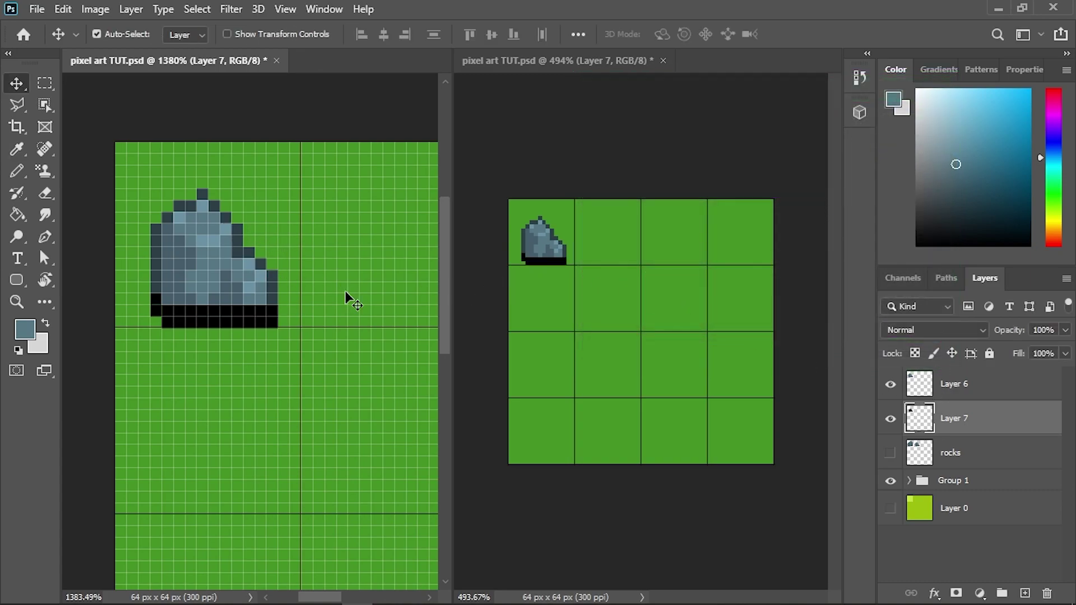
key(Up)
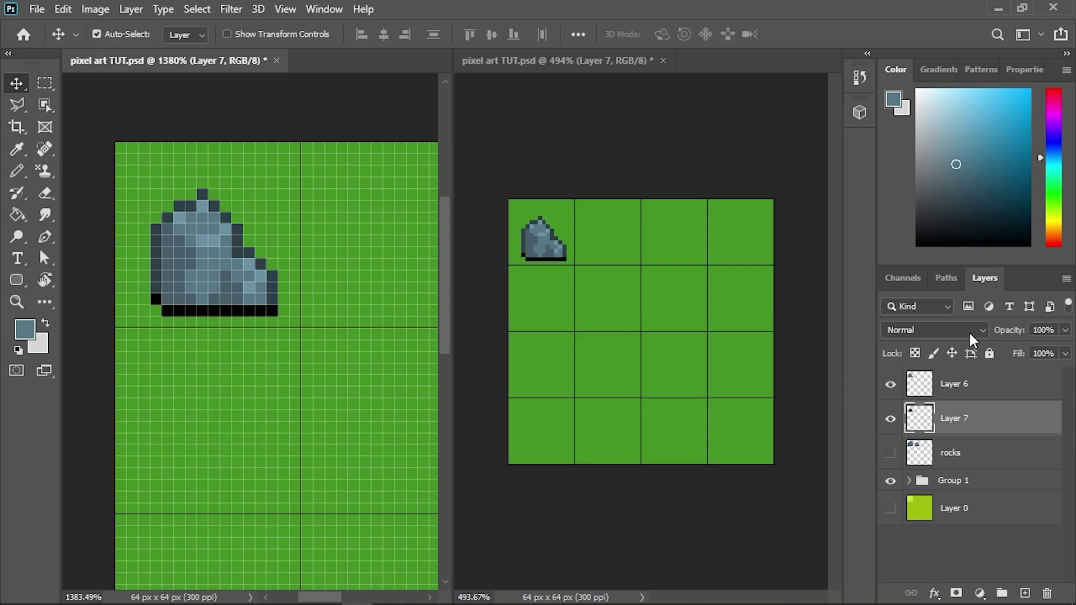
Reduce the opacity of the black shadow on Layer 7 to 15%.
drag(1022, 334, 986, 330)
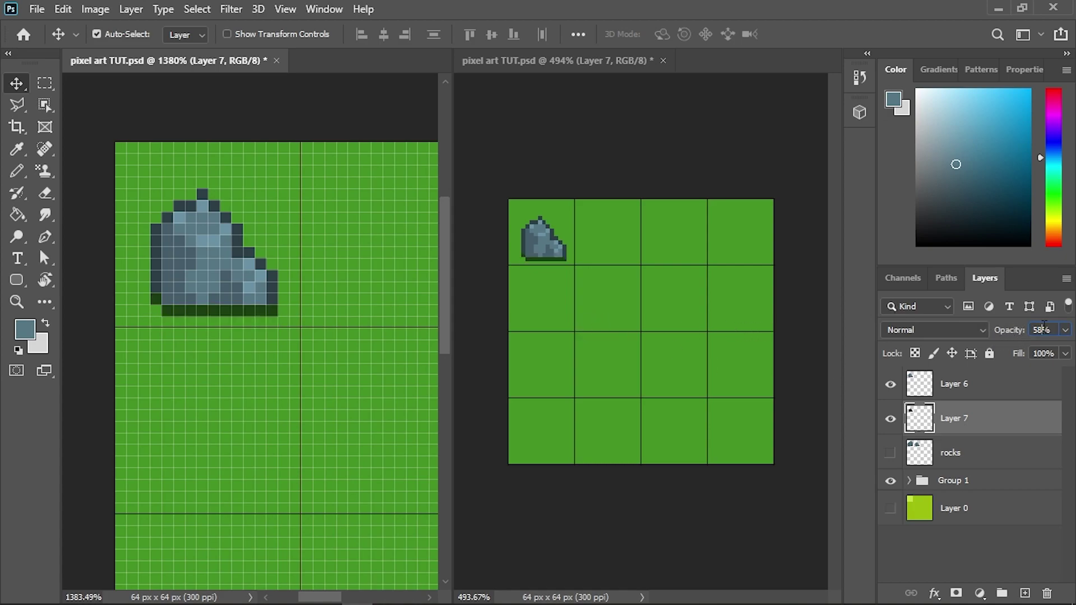
key(BackSpace)
text(10)
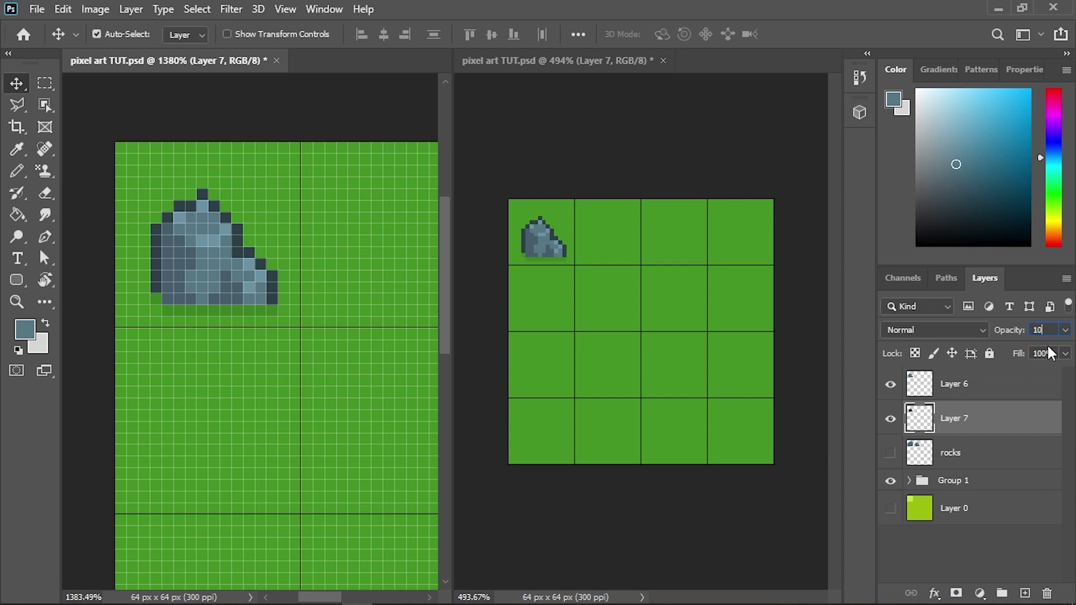
key(BackSpace)
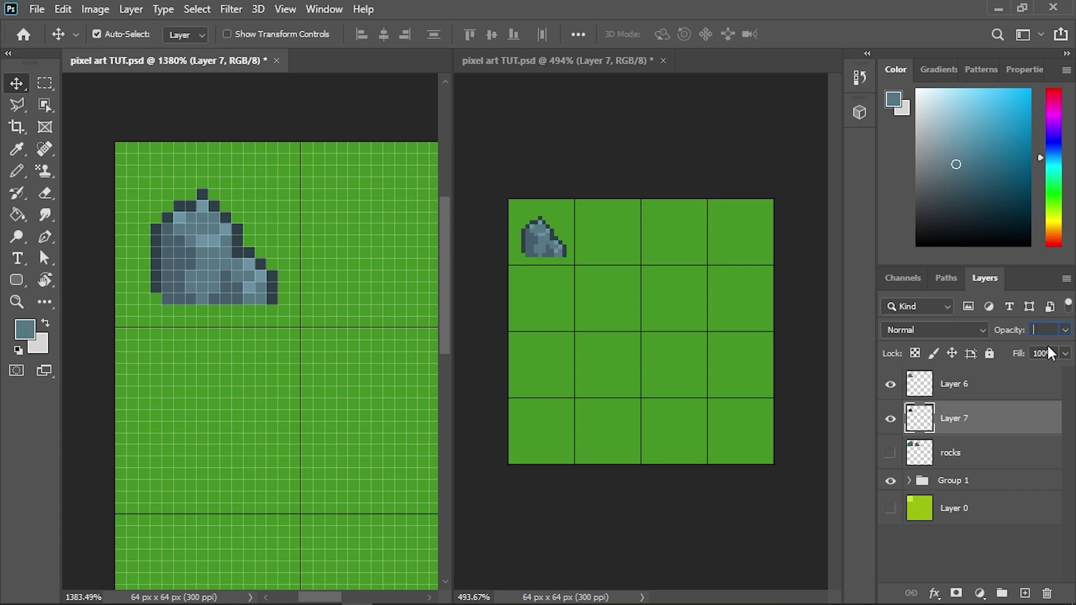
text(15)
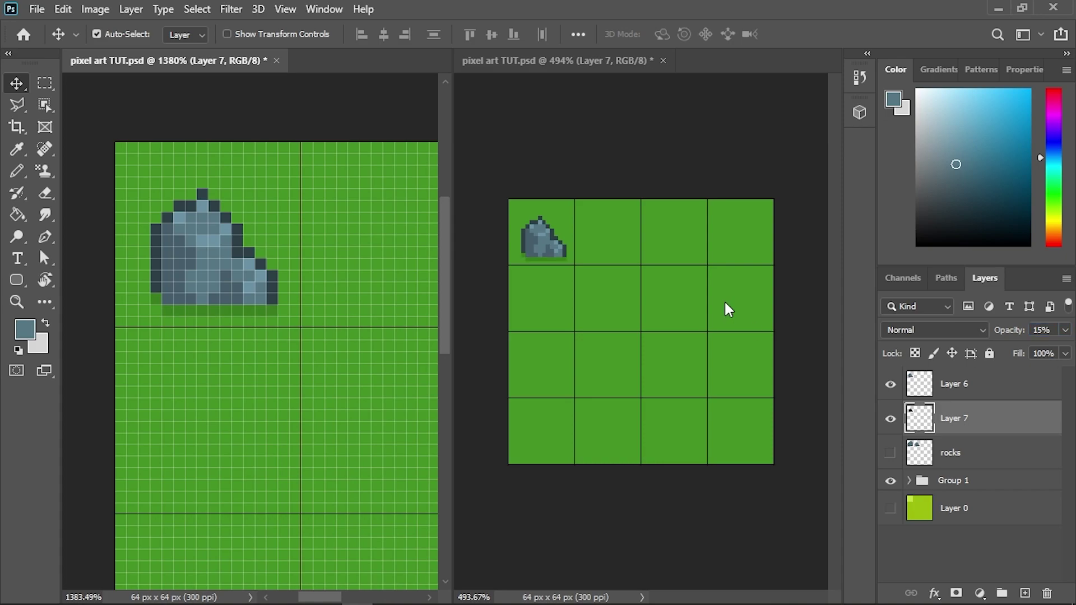
Nudge the shadow on Layer 7 one pixel further down below the rock.
key(Left)
key(Right)
key(Right)
key(Down)
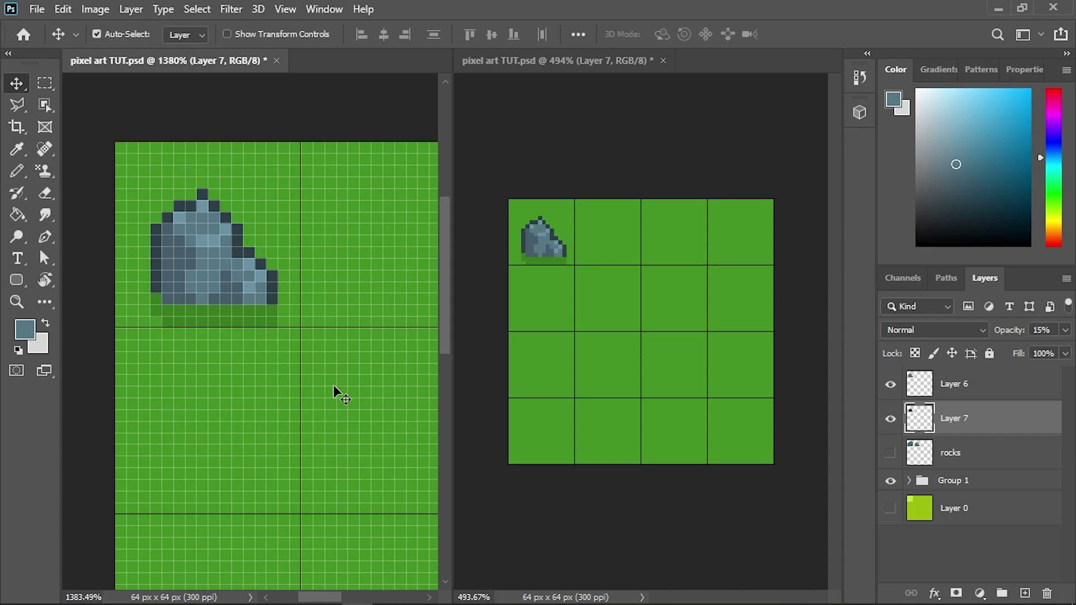
Move both the rock on Layer 6 and its shadow on Layer 7 two pixels up within the tile.
click(45, 81)
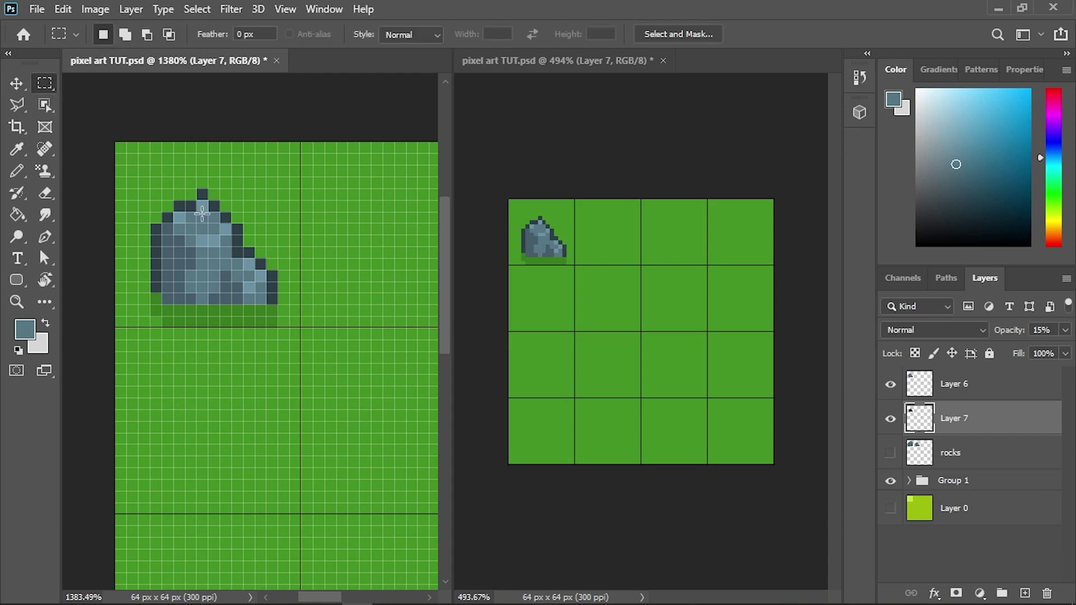
key(v)
click(215, 228)
key(Up)
key(Up)
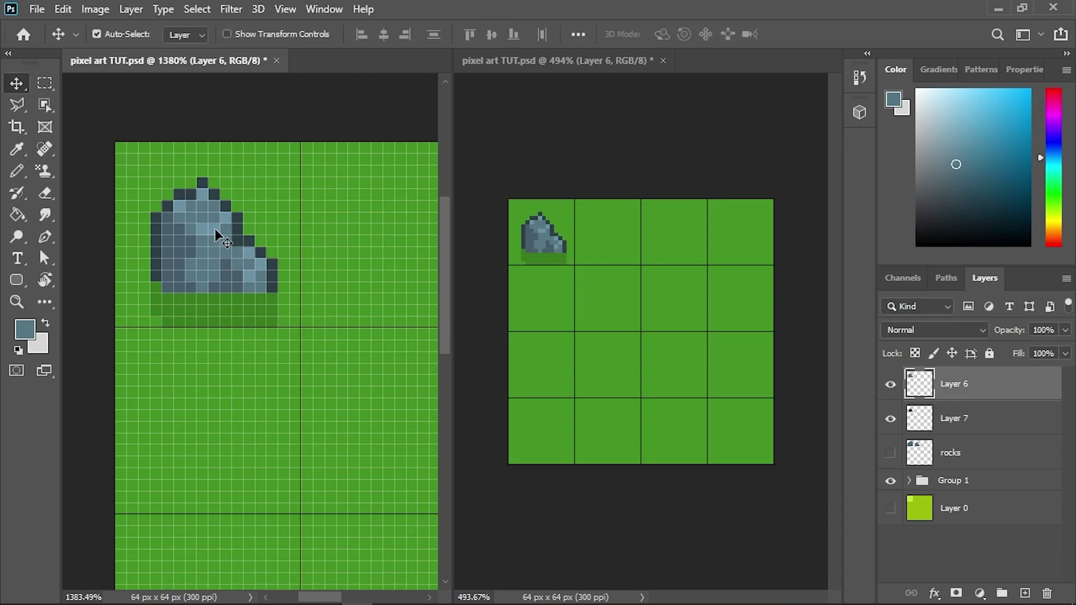
click(225, 298)
key(Up)
key(Up)
key(Up)
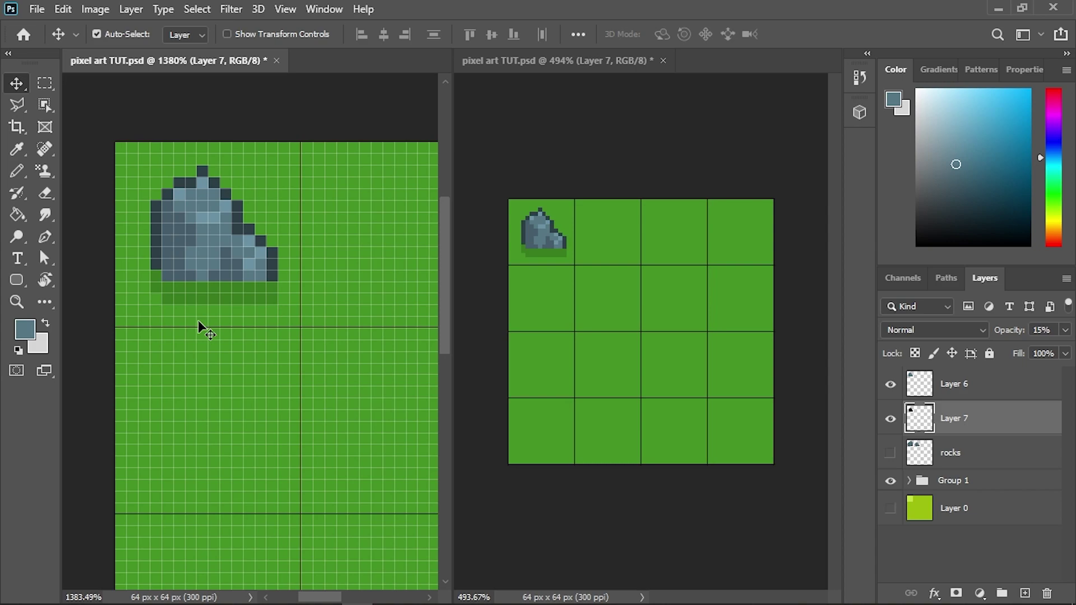
Sample the dark outline colour with the Pencil tool, lighten it and try to recolour the outline pixels at the rock's peak.
click(17, 171)
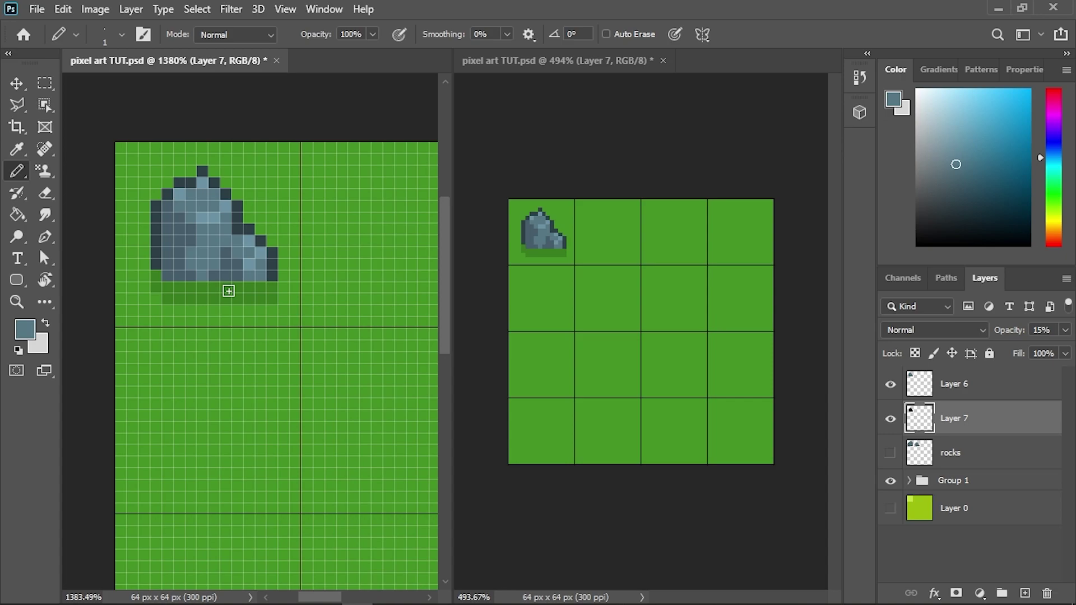
alt+click(205, 178)
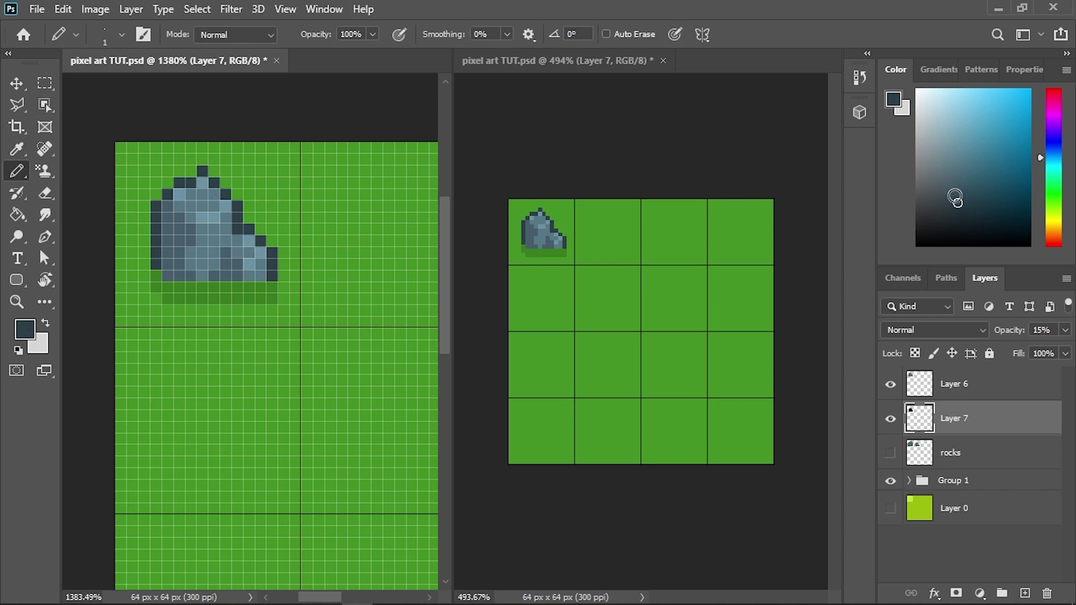
click(958, 194)
click(201, 172)
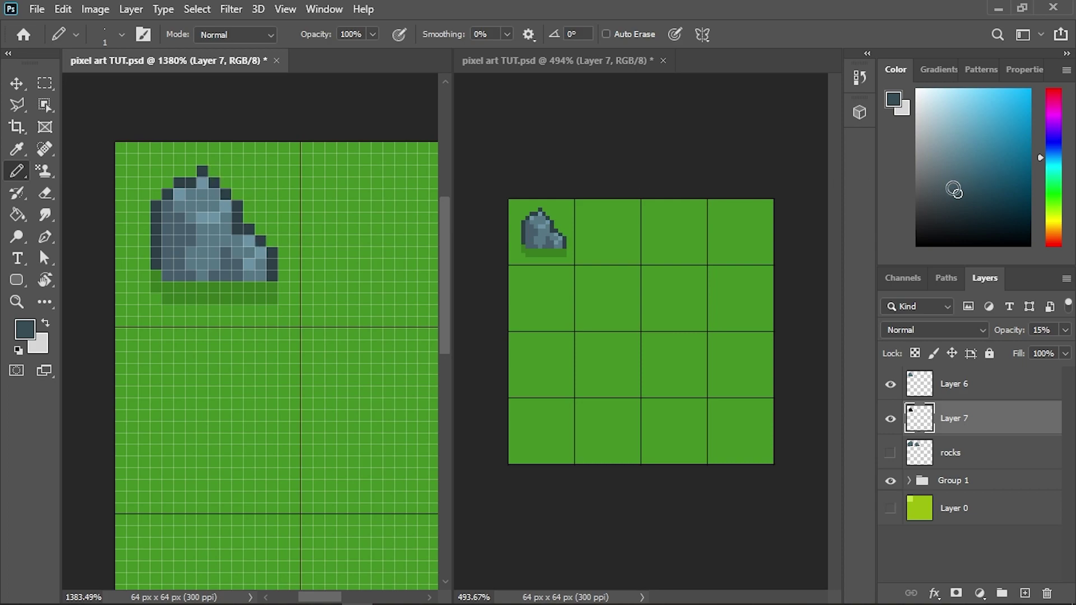
click(957, 186)
click(202, 177)
click(191, 181)
On Layer 6, pick a slightly lighter dark blue-grey and repaint outline pixels at the rock's peak and along its left side.
click(974, 386)
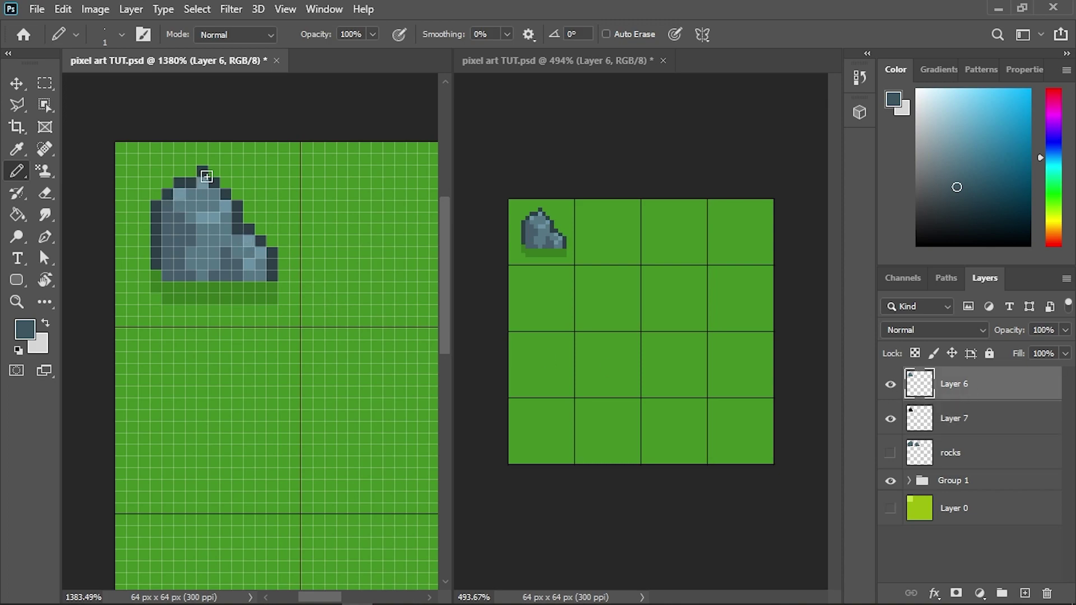
key(s)
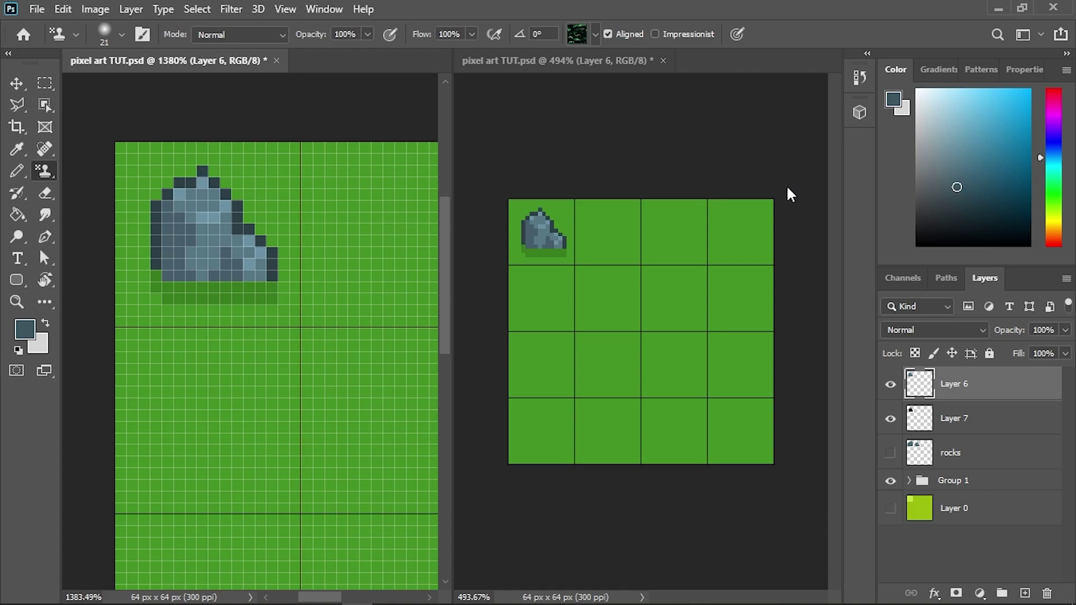
click(957, 193)
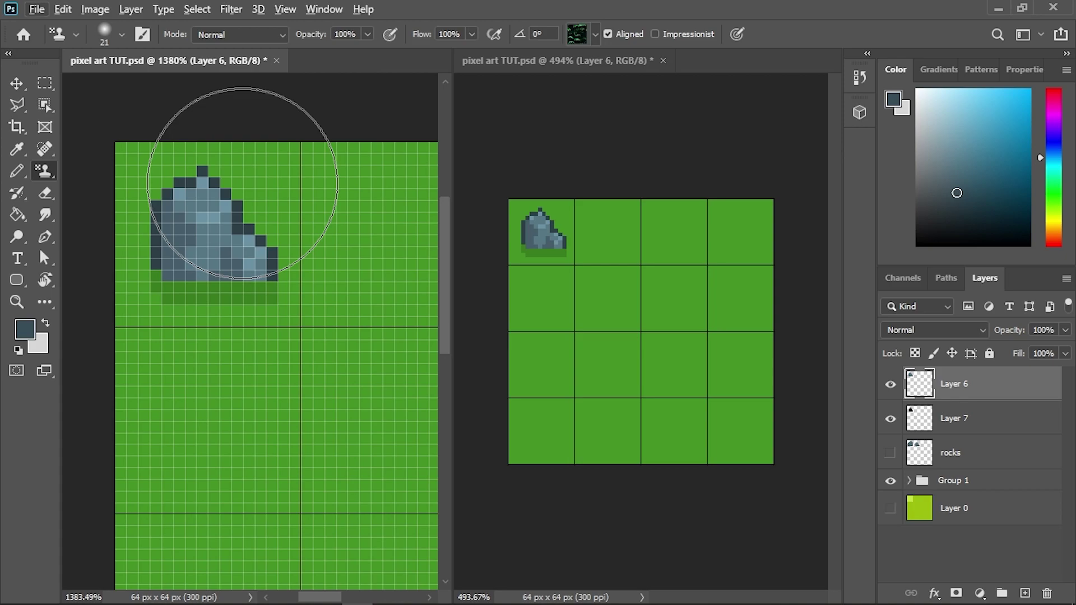
key(b)
click(203, 172)
click(192, 183)
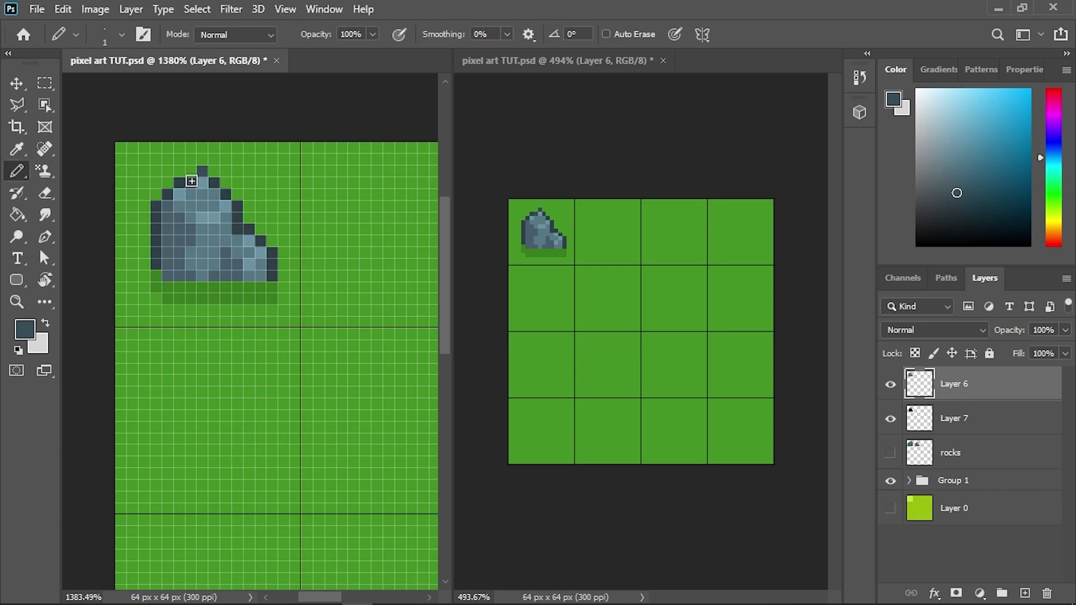
click(180, 182)
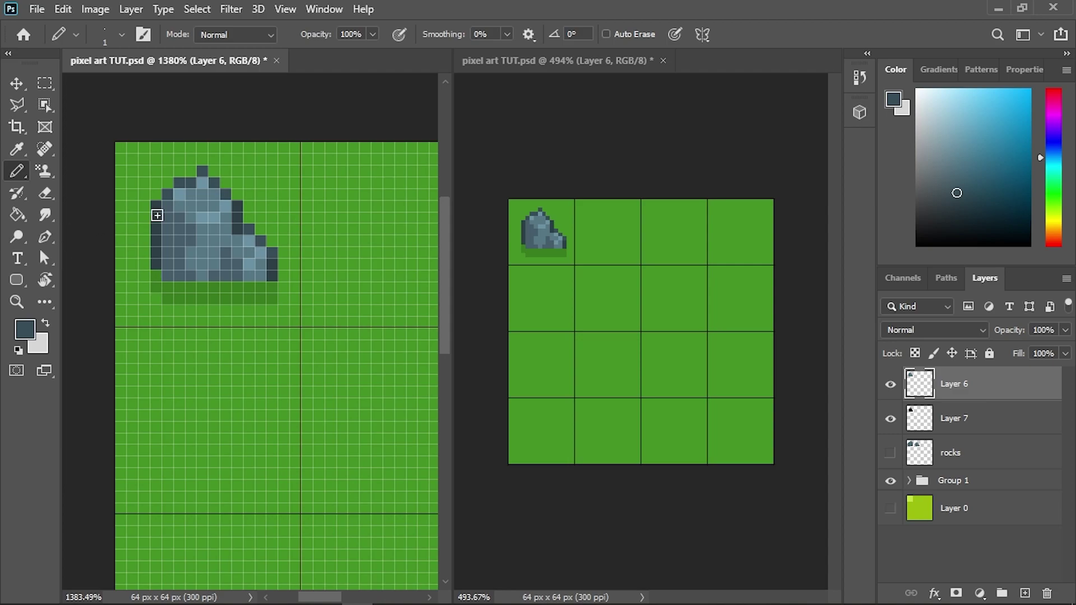
drag(157, 216, 171, 230)
Sample the rock's shaded blue-grey, darken it slightly and dot shading pixels around the crease between the main rock and its bulge.
alt+click(183, 227)
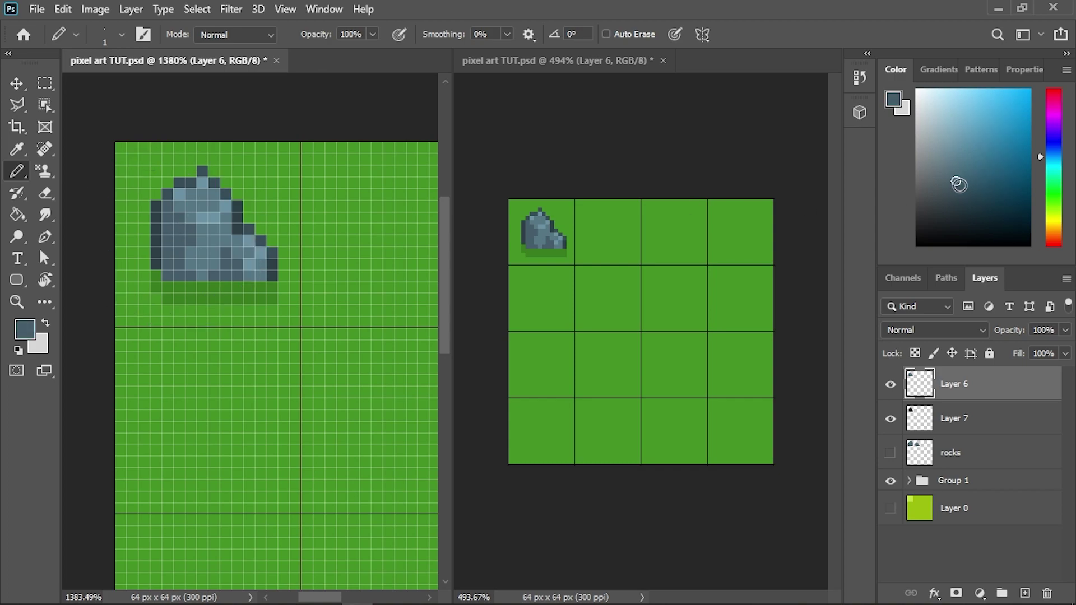
click(957, 186)
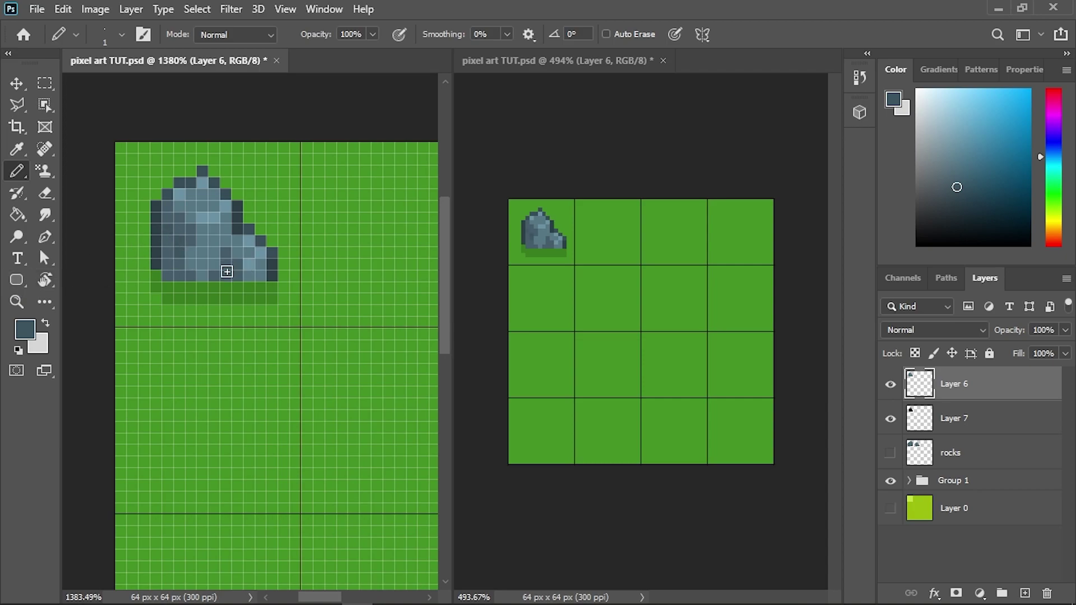
click(204, 260)
click(214, 247)
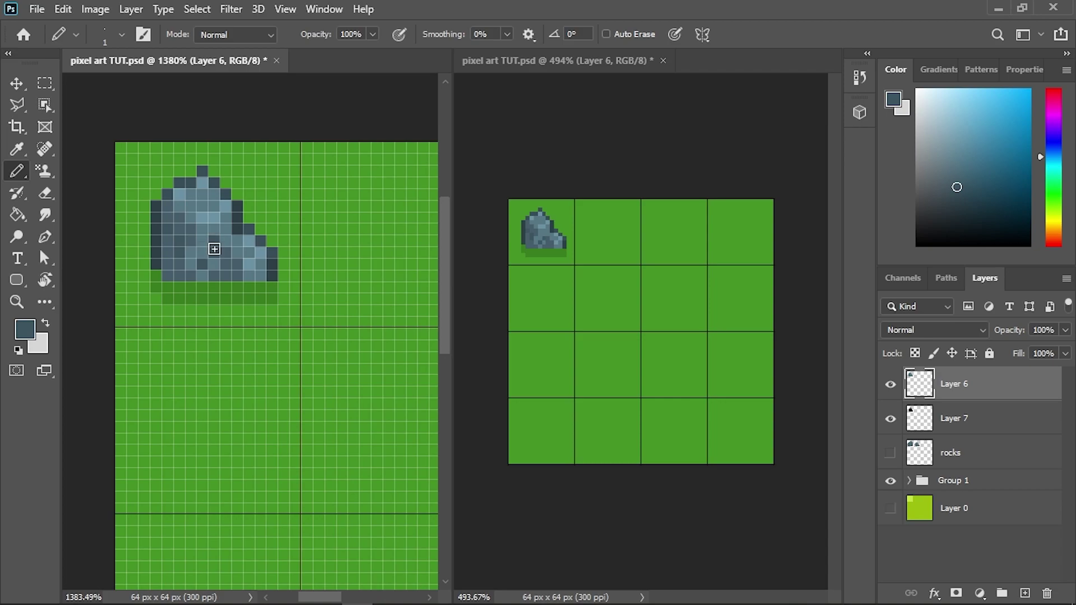
key(ctrl+z)
key(ctrl+z)
click(214, 241)
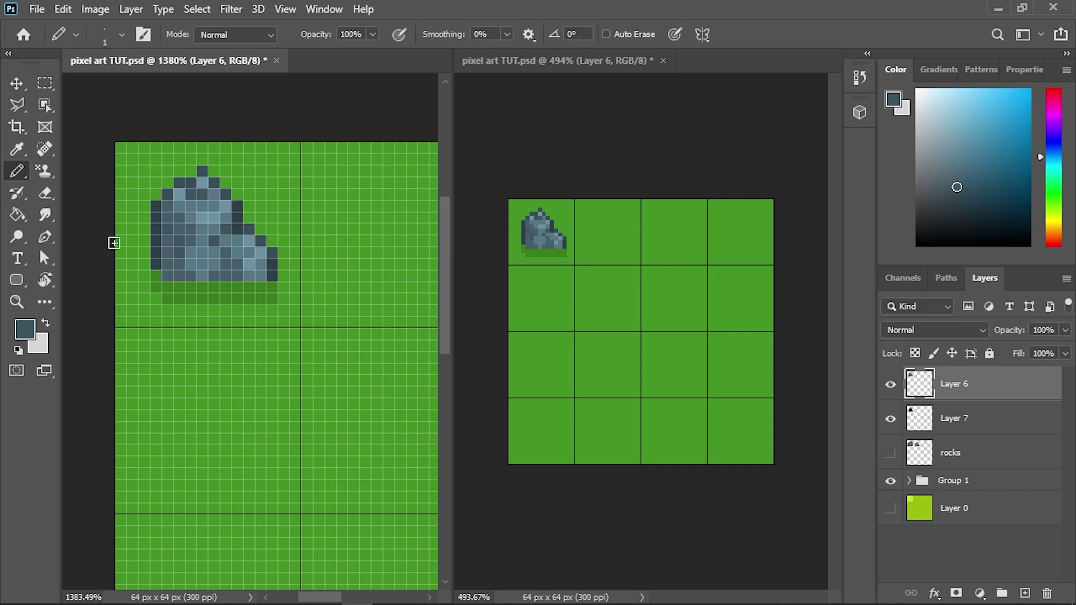
key(ctrl+z)
click(226, 254)
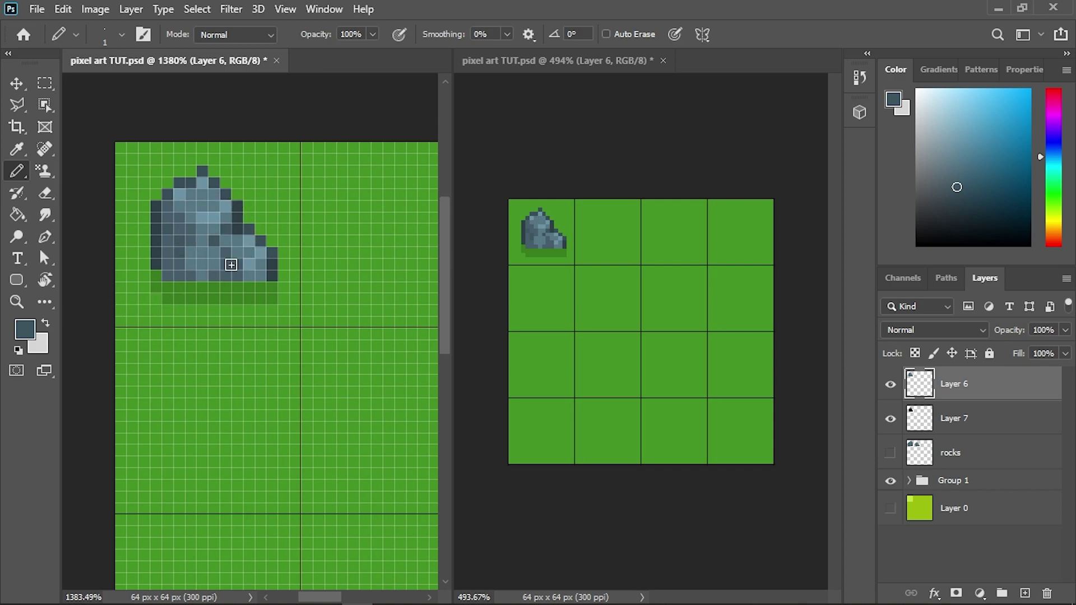
click(248, 275)
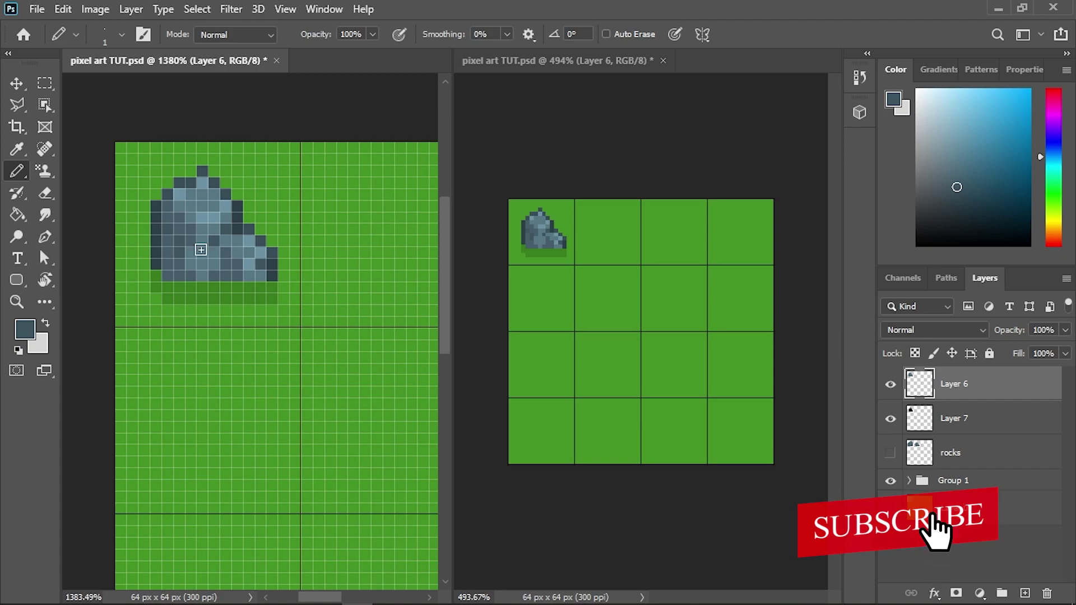
alt+click(199, 230)
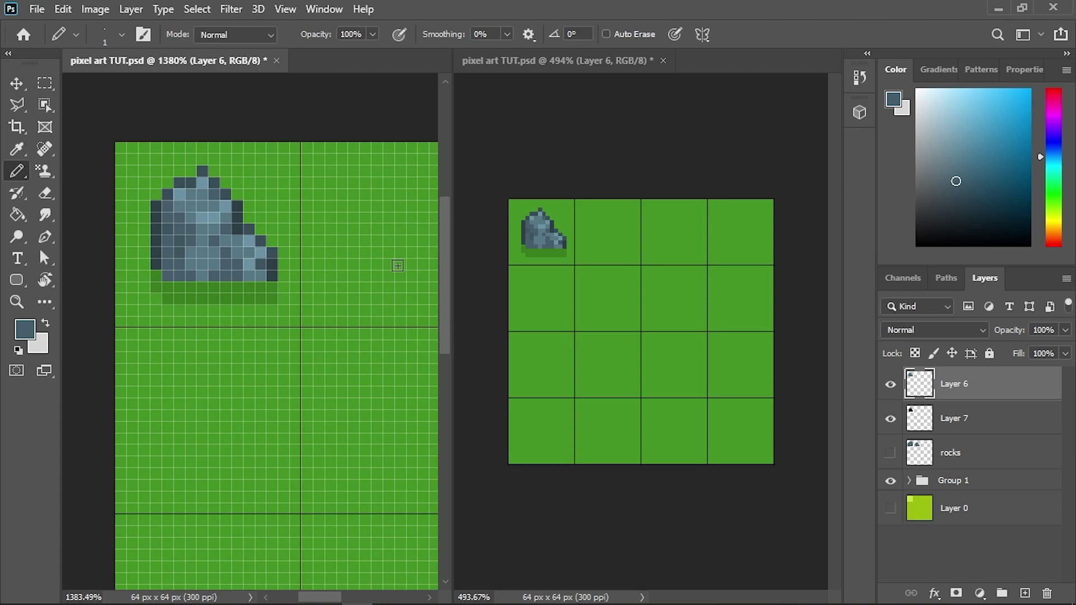
Hide Layer 6 and Layer 7, show the rocks layer and make it the active layer.
scroll(227, 303, down, 3)
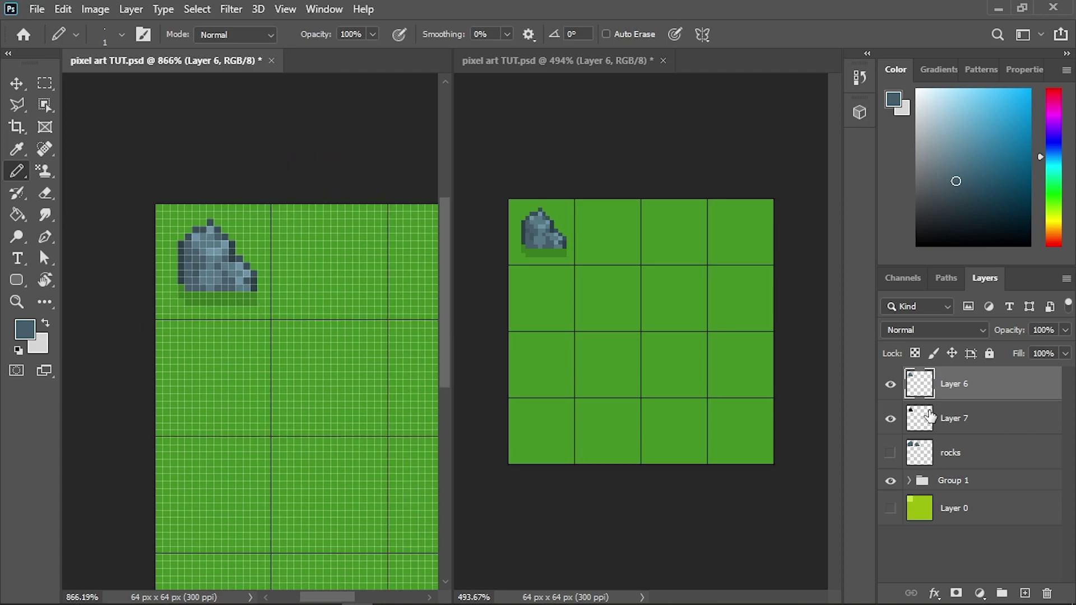
click(891, 385)
click(891, 419)
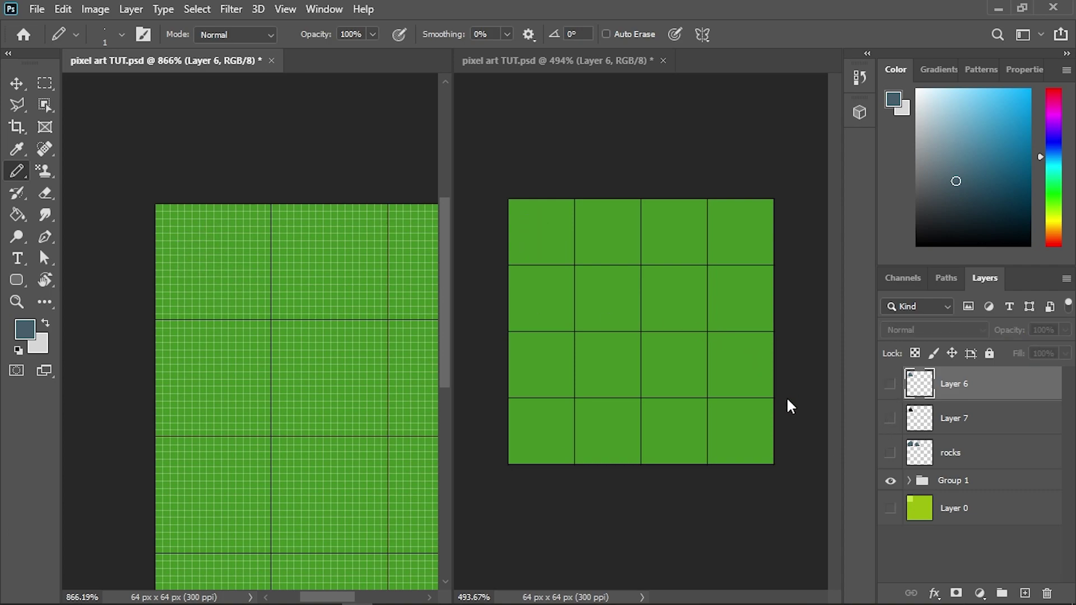
click(890, 453)
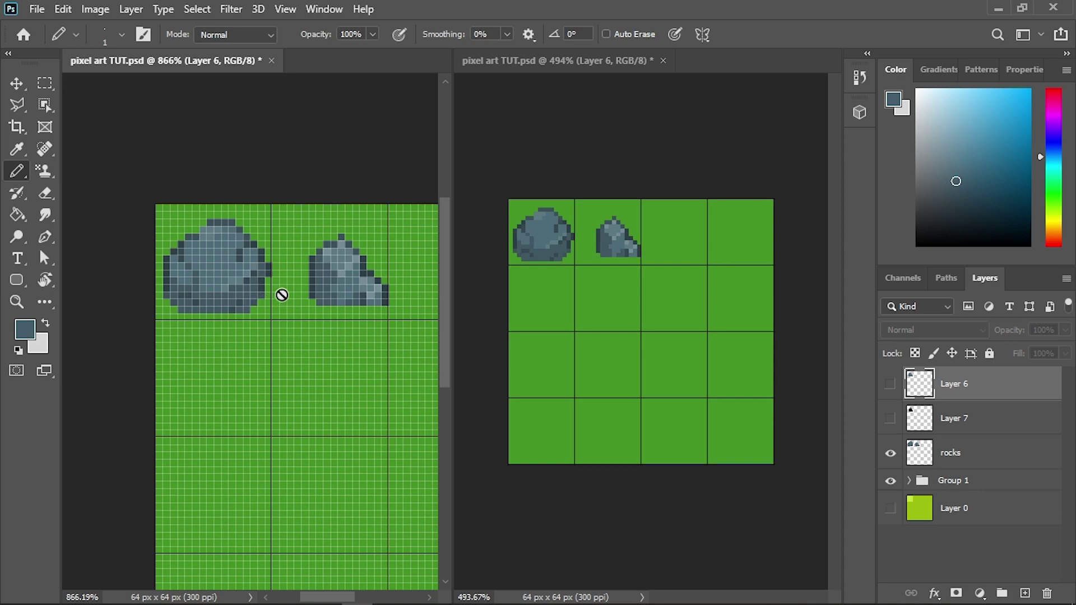
scroll(303, 286, right, 2)
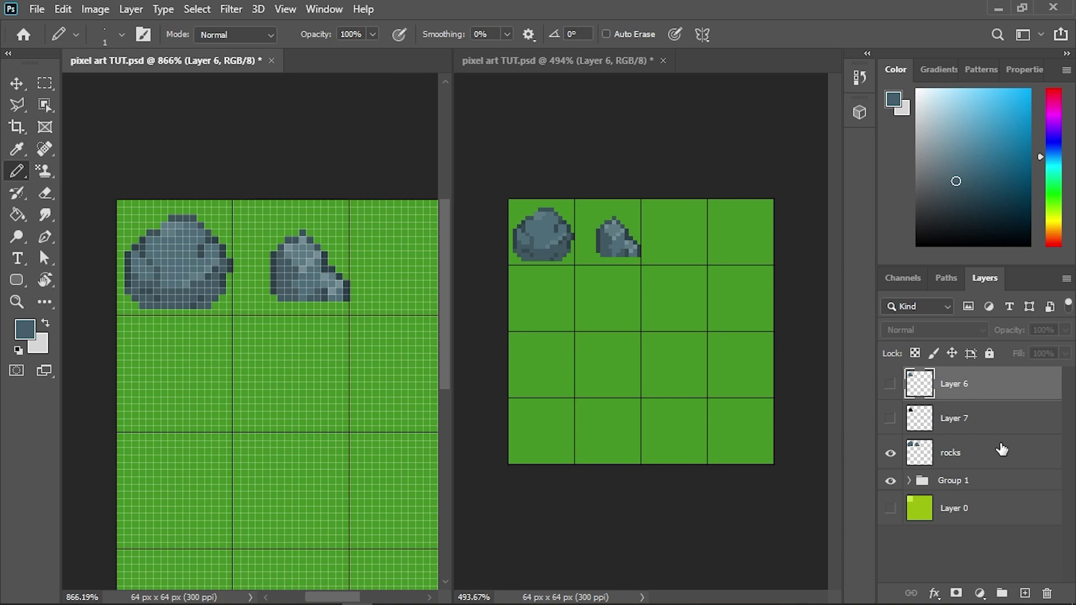
click(940, 451)
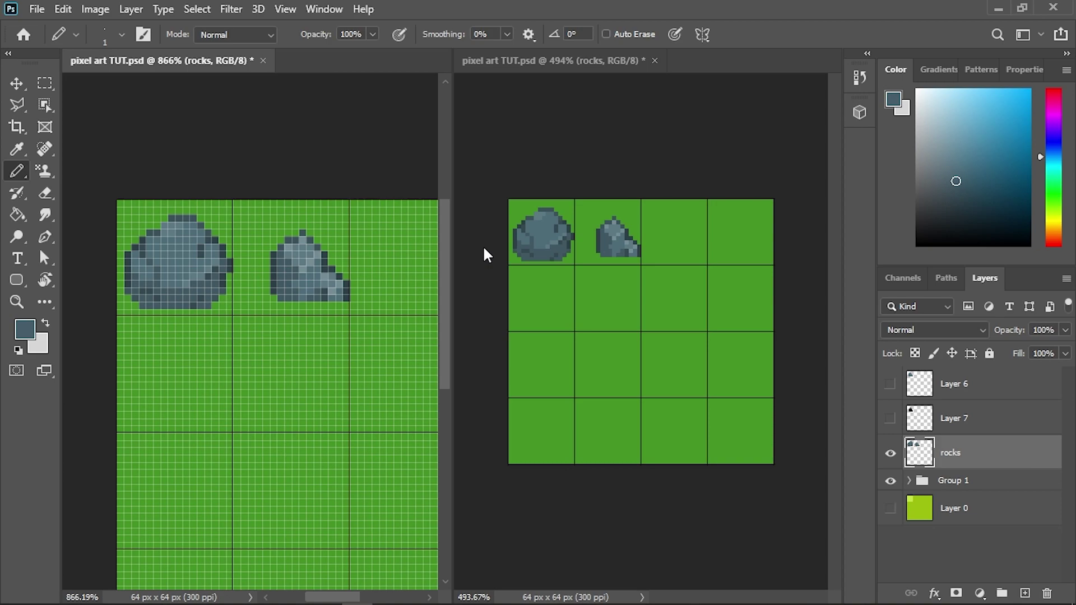
mouse_move(452, 596)
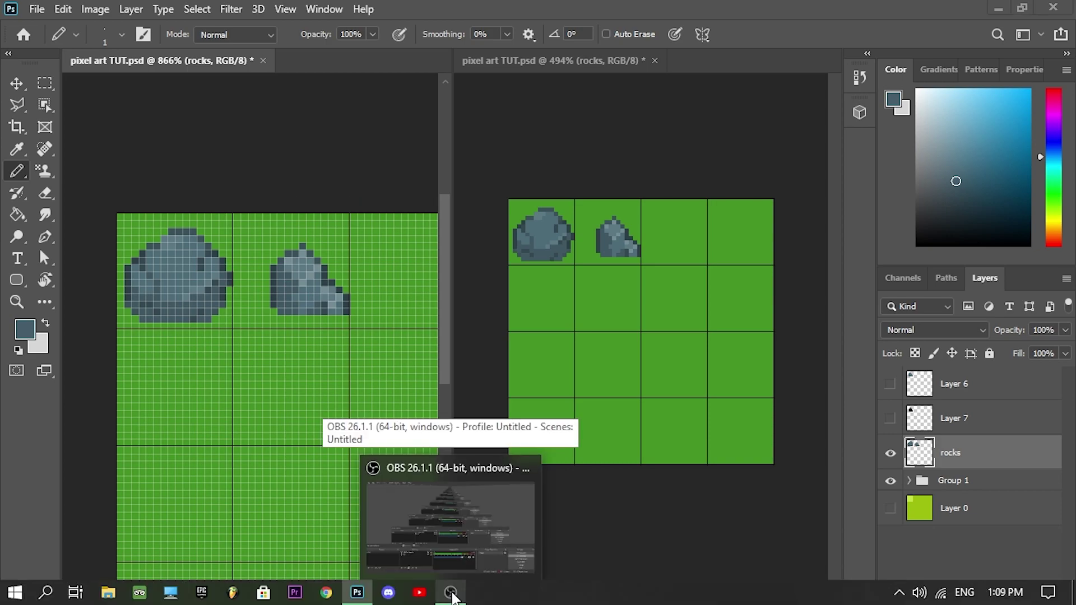